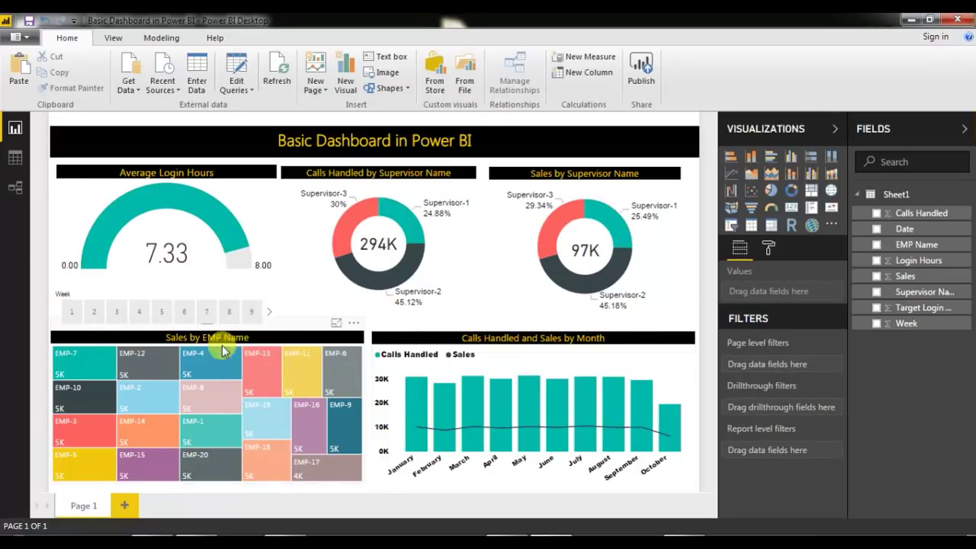
# - Drill the Calls Handled and Sales chart up to quarters, back to months, and into January's days before returning to months
pyautogui.click(289, 338)
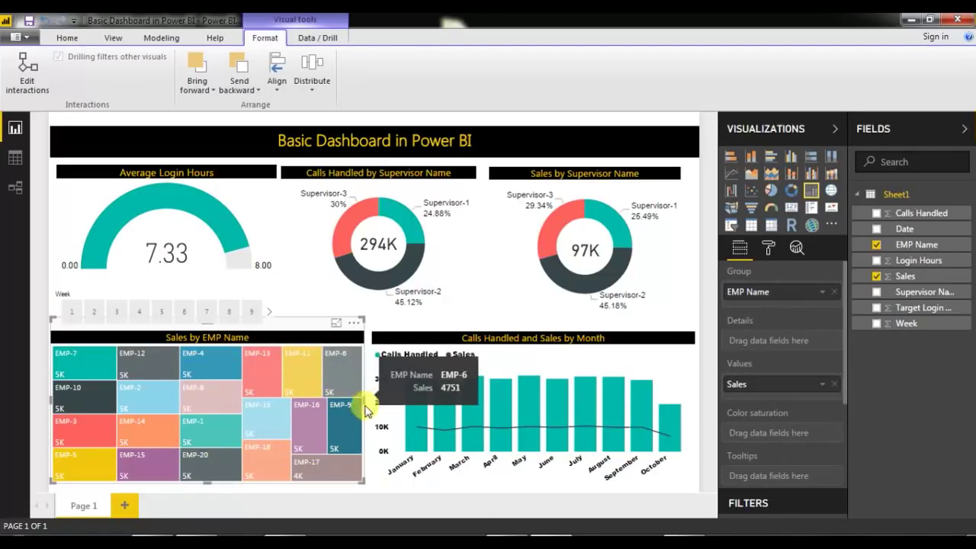
pyautogui.click(713, 357)
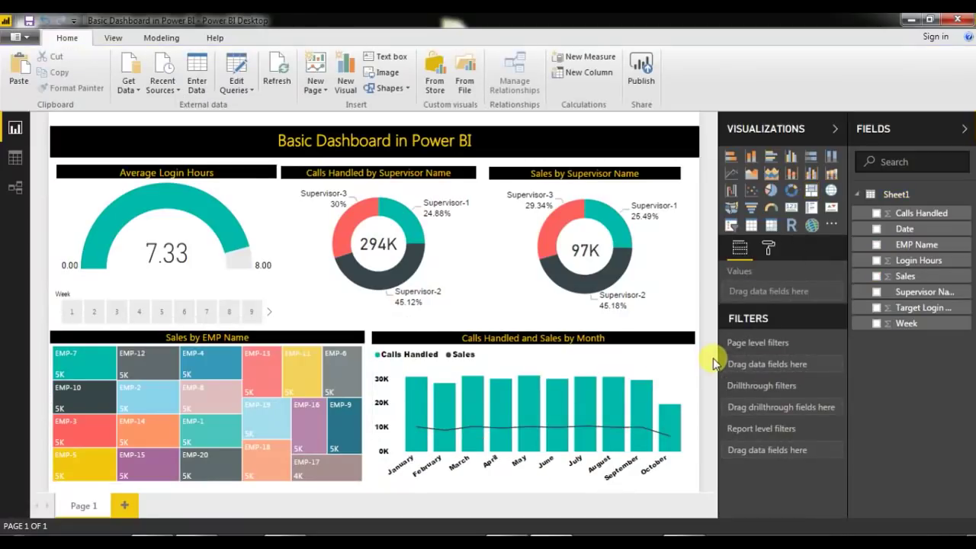
pyautogui.click(445, 327)
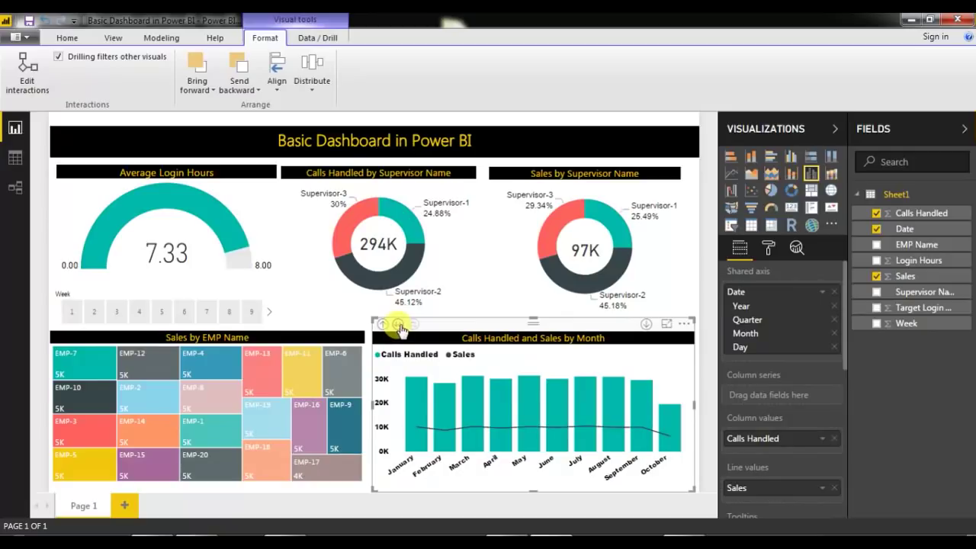
pyautogui.click(646, 323)
pyautogui.click(384, 325)
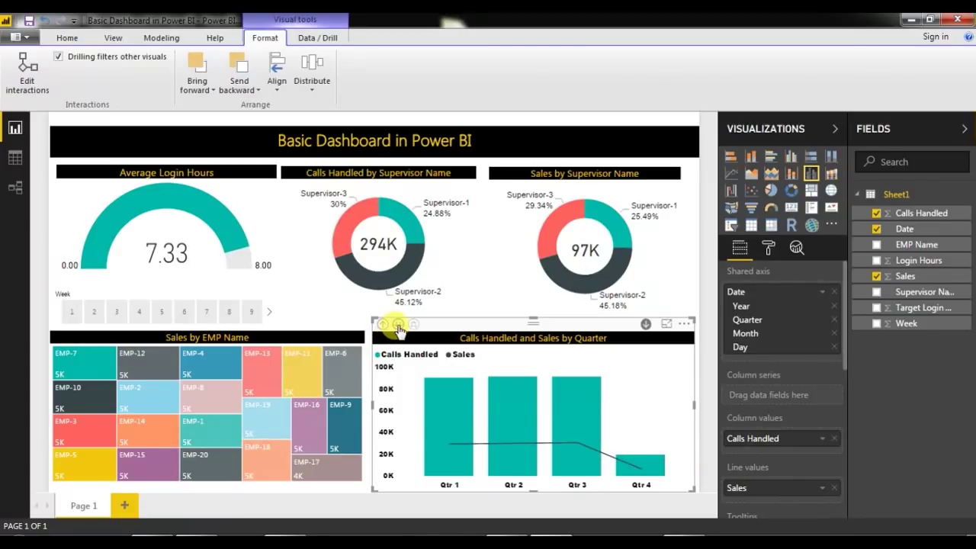
pyautogui.click(398, 326)
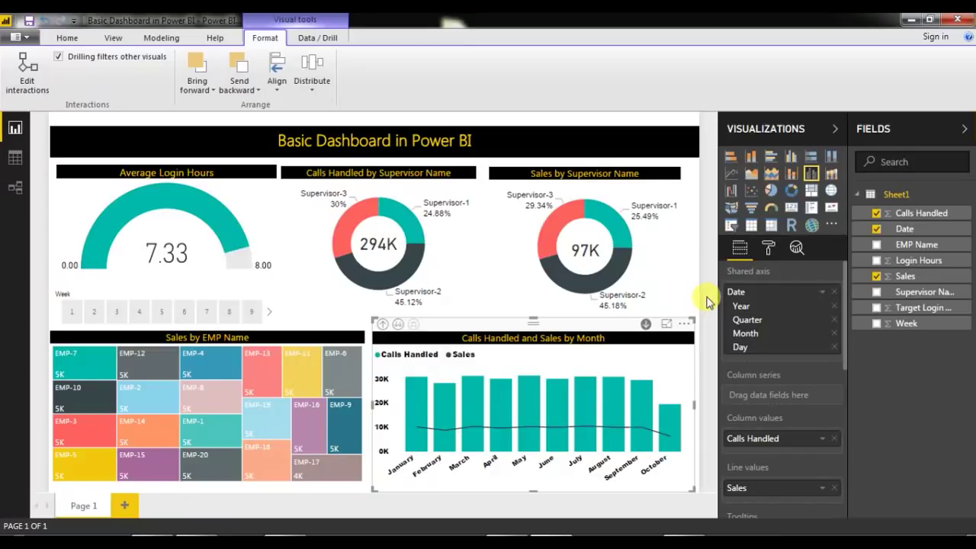
pyautogui.click(703, 262)
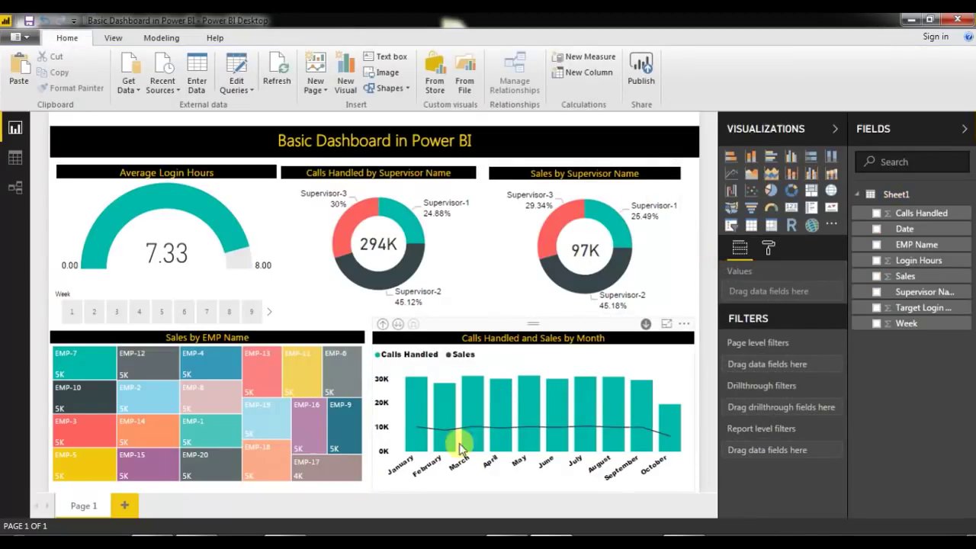
pyautogui.click(415, 416)
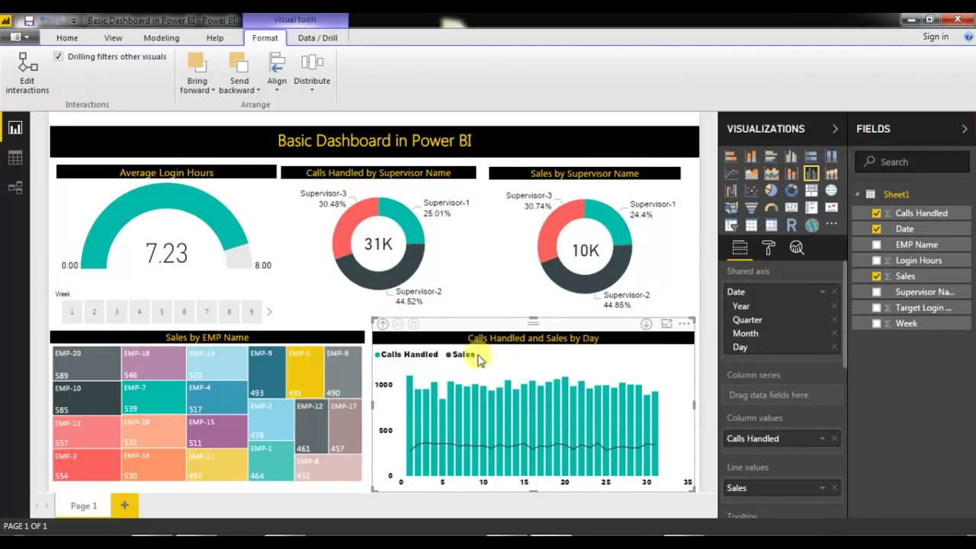
pyautogui.click(383, 325)
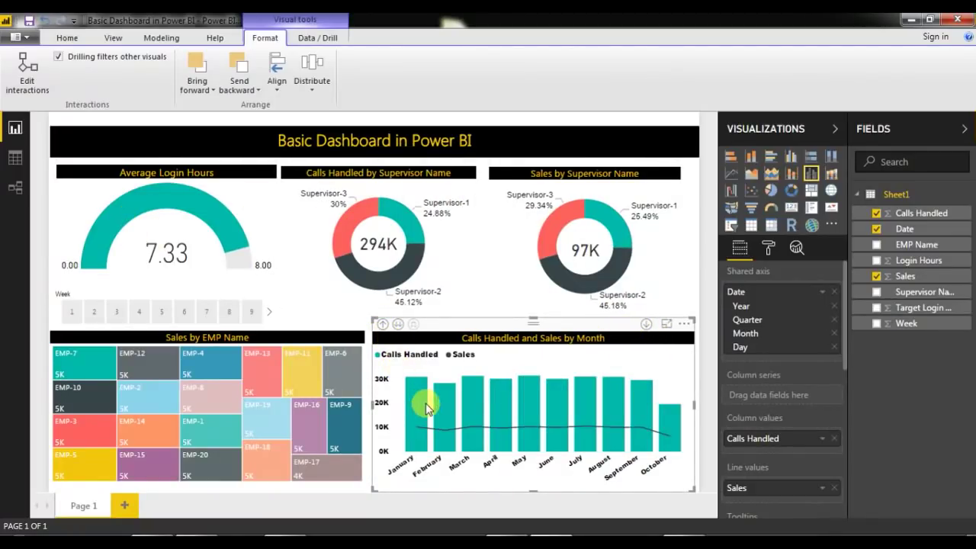
# - Cross-filter the dashboard by January, Supervisor-1 and EMP-1 in turn, and clear the EMP-1 selection
pyautogui.click(424, 407)
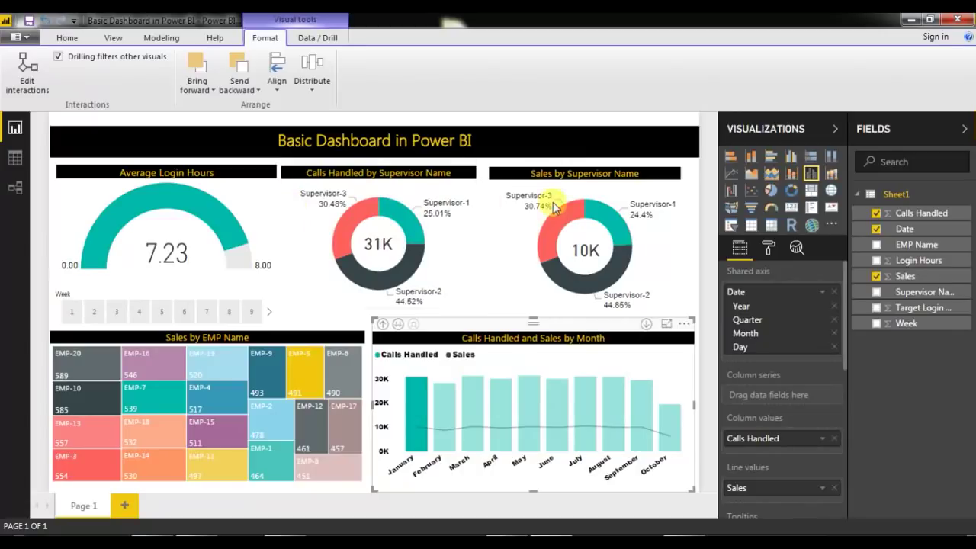
pyautogui.click(618, 228)
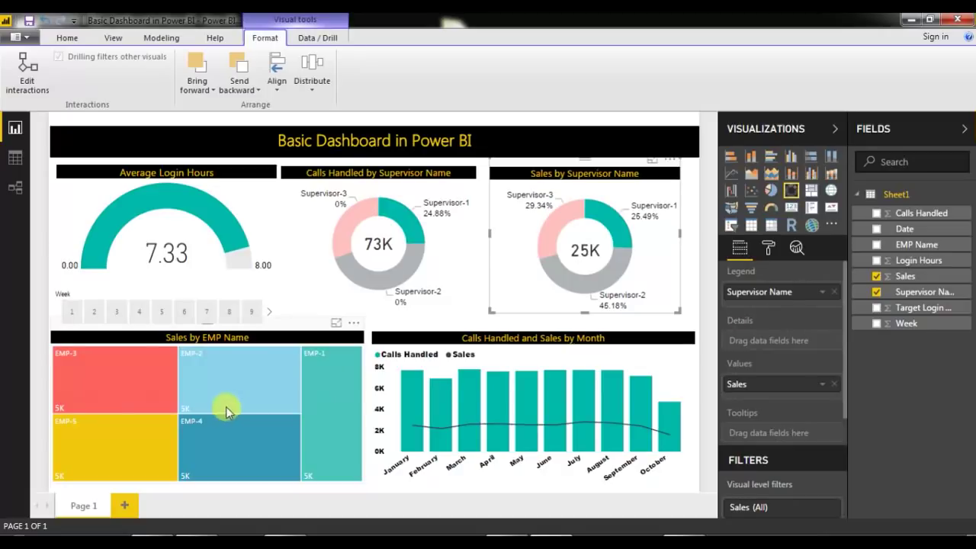
pyautogui.click(341, 400)
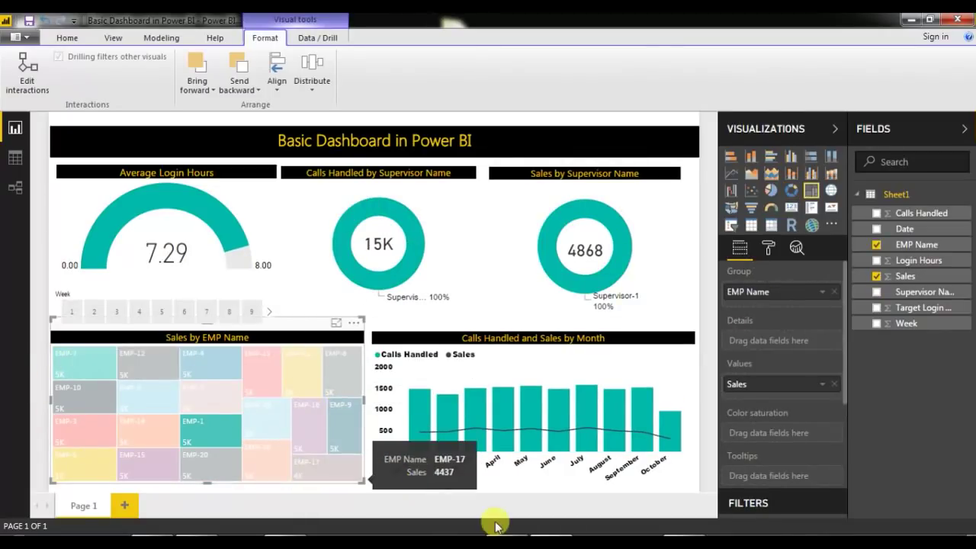
pyautogui.click(216, 433)
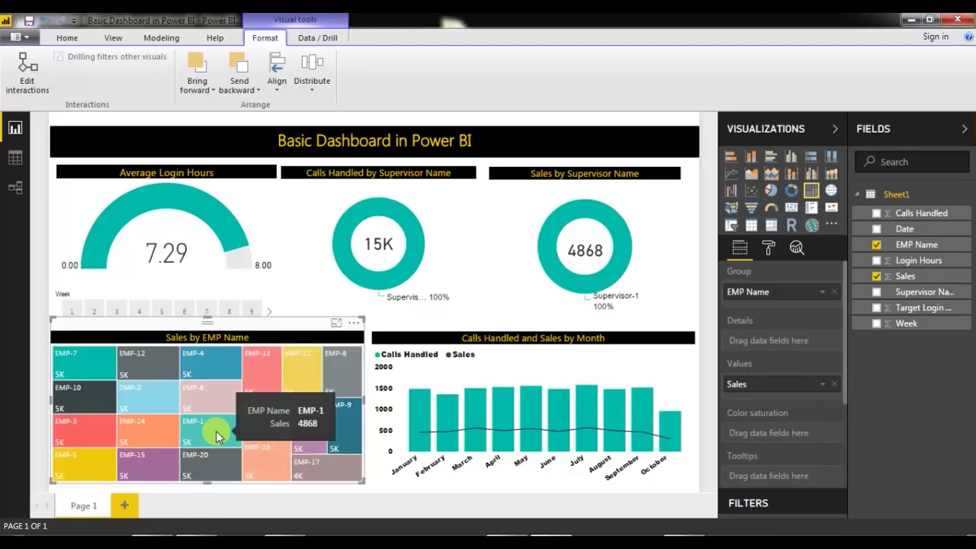
pyautogui.click(217, 435)
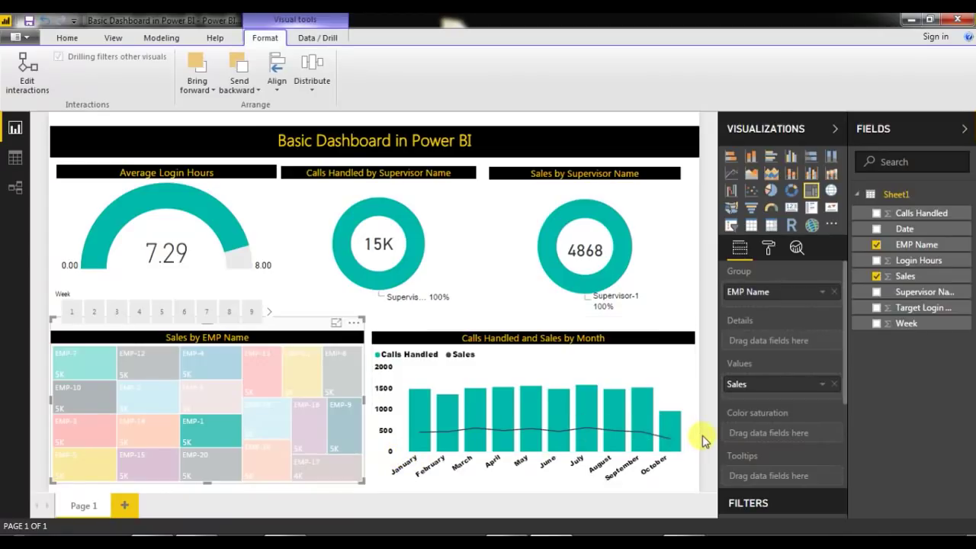
pyautogui.click(218, 419)
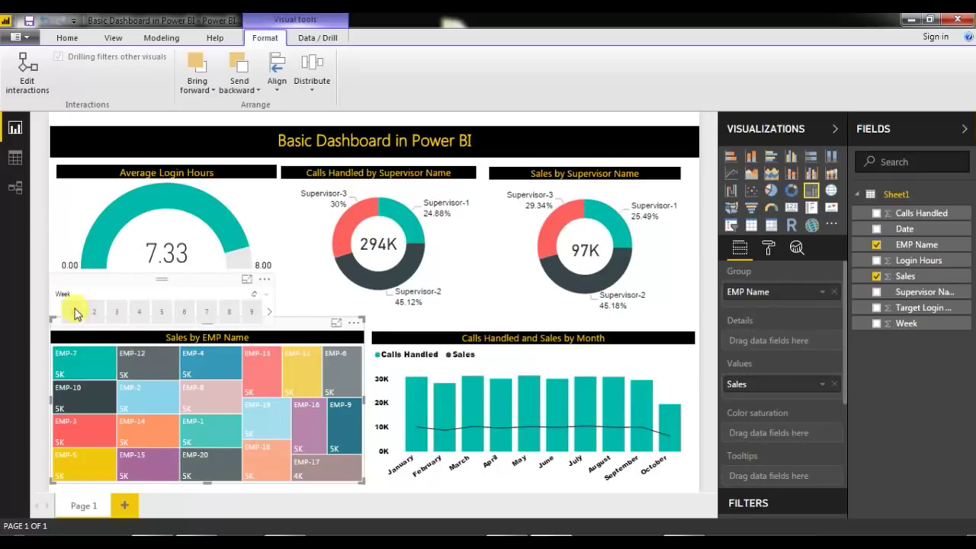
# - Filter the dashboard by weeks 4, 7 and 8 in turn with the Week slicer, and clear the week selection
pyautogui.click(142, 312)
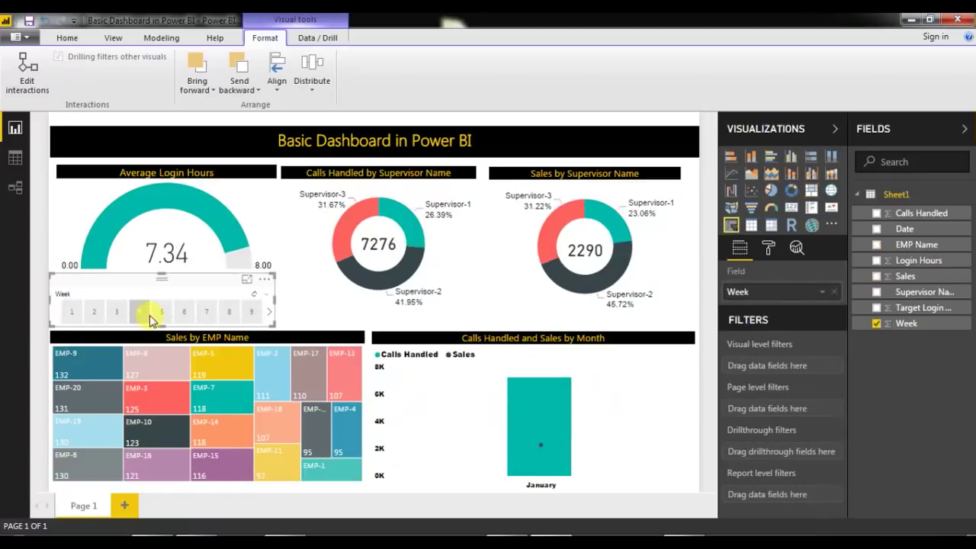
pyautogui.click(208, 313)
pyautogui.click(232, 313)
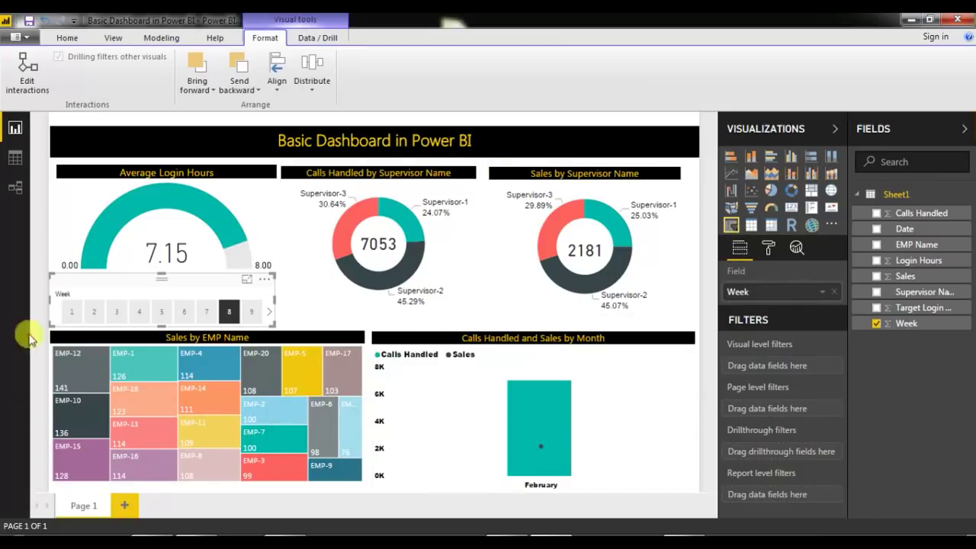
pyautogui.click(232, 313)
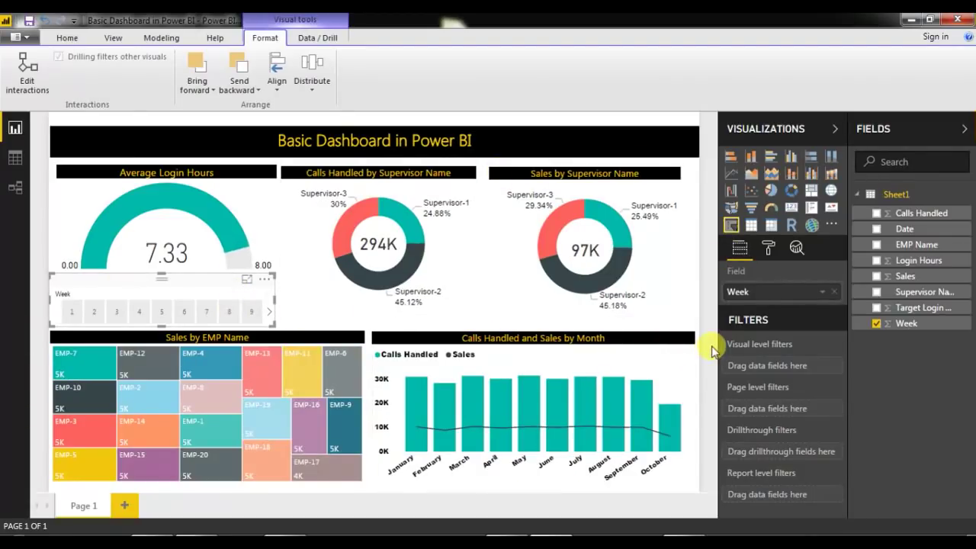
pyautogui.click(714, 351)
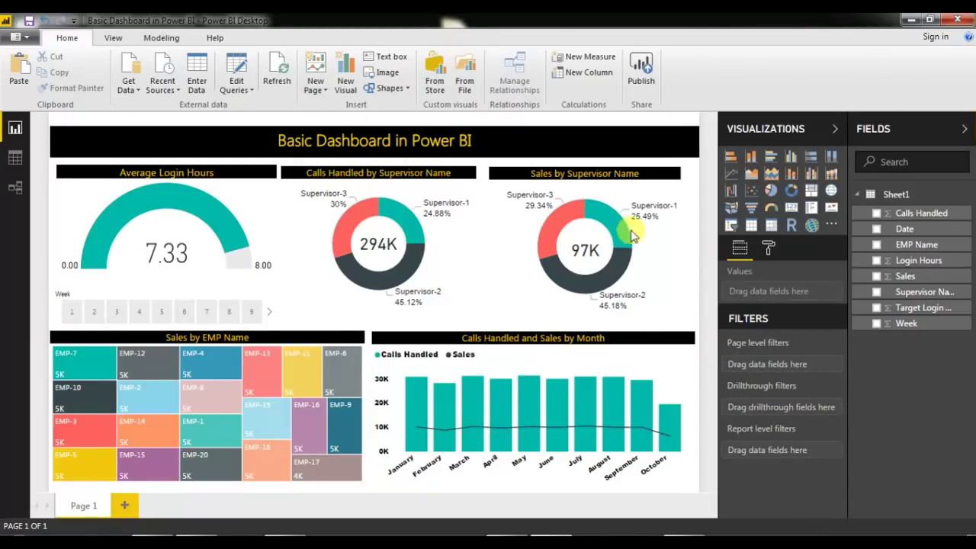
# - Add a second report page, compare it with the dashboard on Page 1, and return to the blank page
pyautogui.click(125, 508)
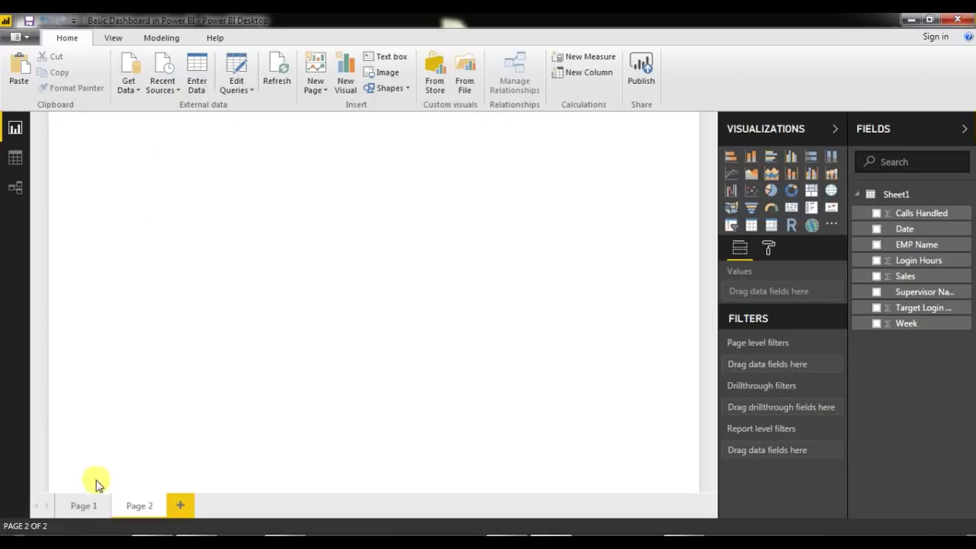
pyautogui.click(84, 507)
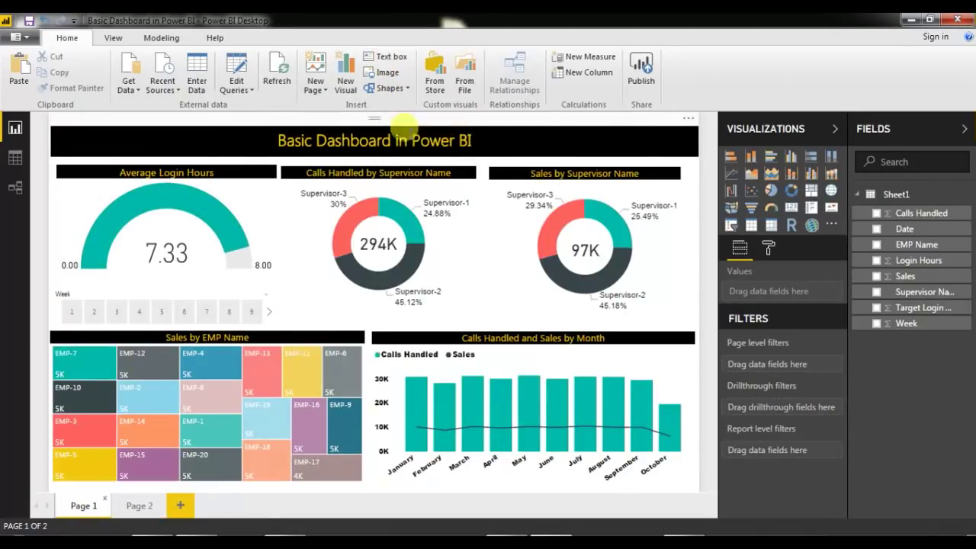
pyautogui.click(140, 505)
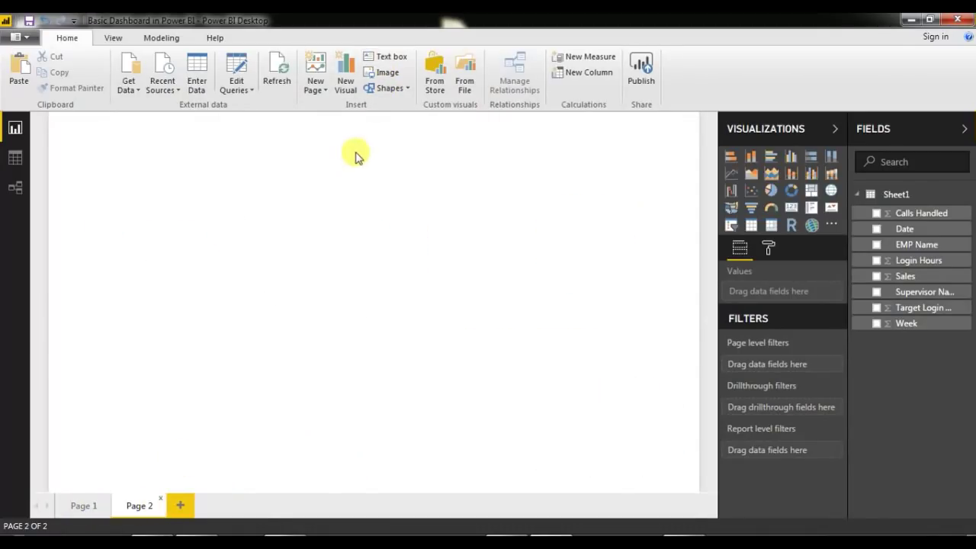
# - Insert a text box and stretch it into a thin banner across the full width of the page's upper edge
pyautogui.click(396, 61)
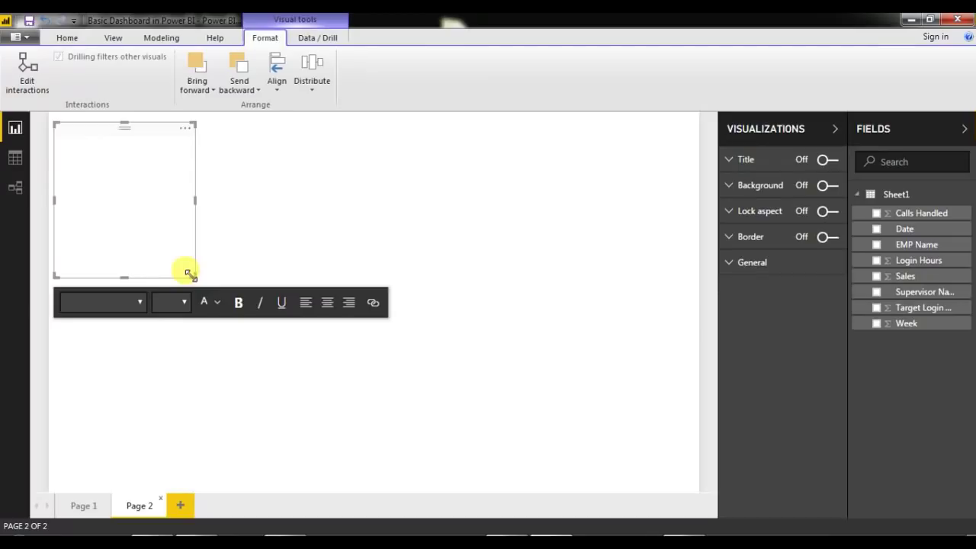
pyautogui.moveTo(192, 273); pyautogui.dragTo(697, 150)
pyautogui.click(447, 137)
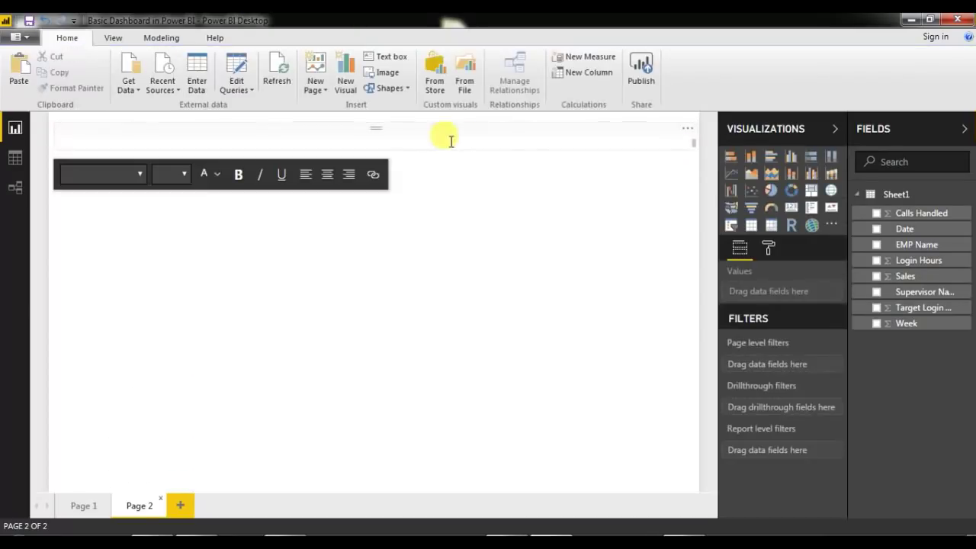
pyautogui.click(373, 131)
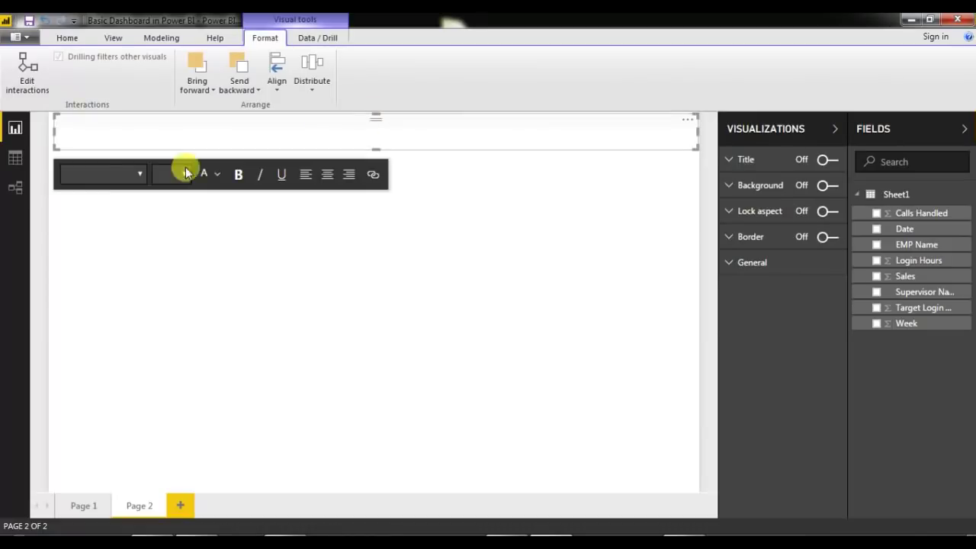
# - Enter the heading "Basic Dashboard in Power BI" in the text box and centre it
pyautogui.click(312, 148)
pyautogui.click(319, 145)
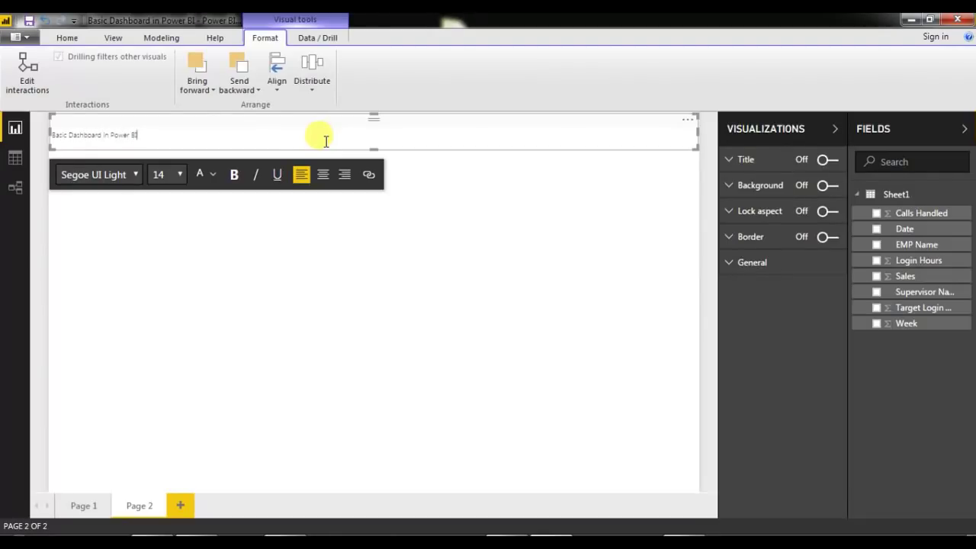
pyautogui.click(475, 132)
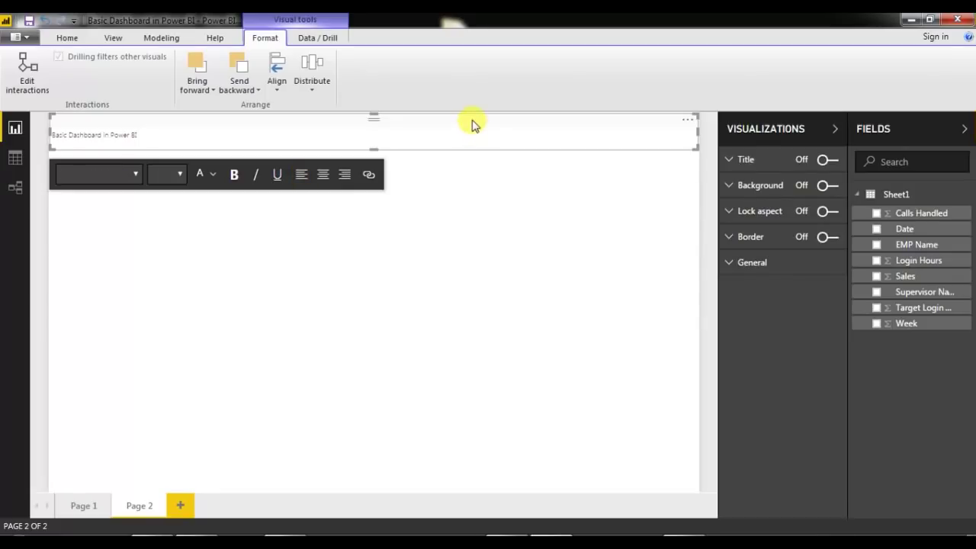
pyautogui.click(323, 177)
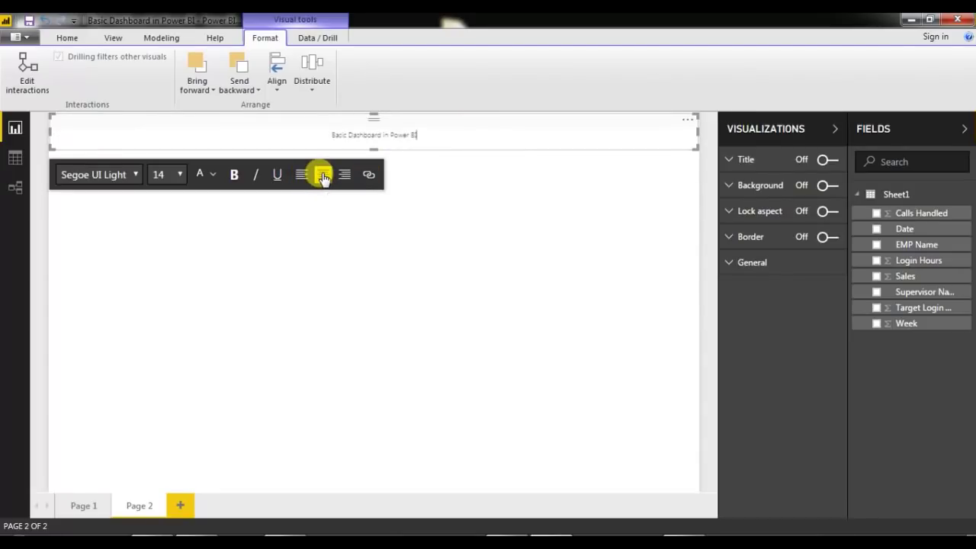
# - Set the whole heading's font size to 28 and make the text box slightly taller to fit it
pyautogui.click(336, 135)
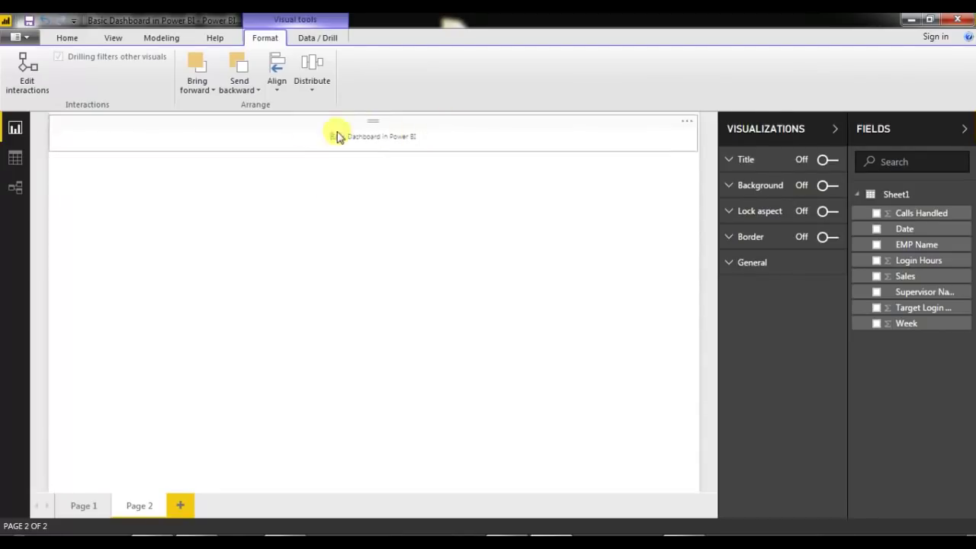
pyautogui.click(368, 140)
pyautogui.hotkey('ctrl', 'a')
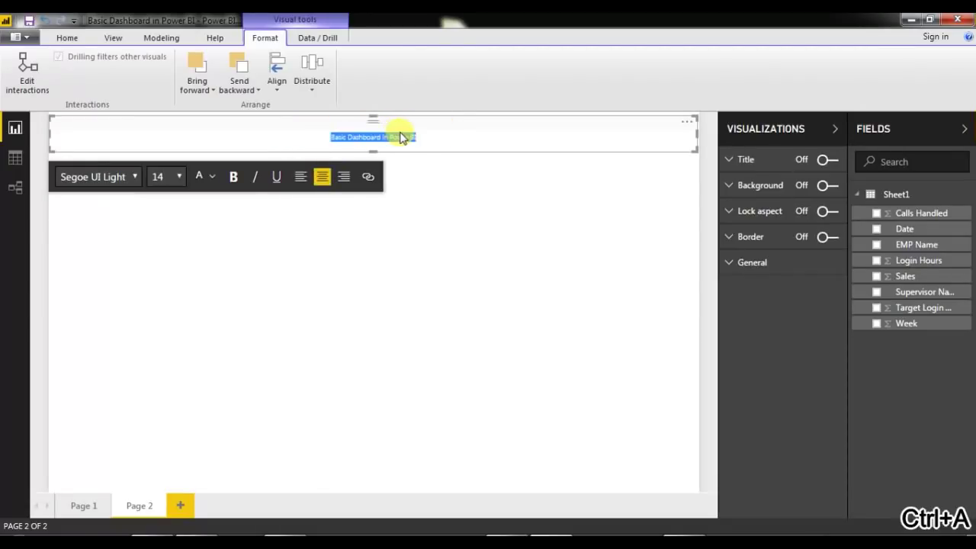
pyautogui.click(179, 177)
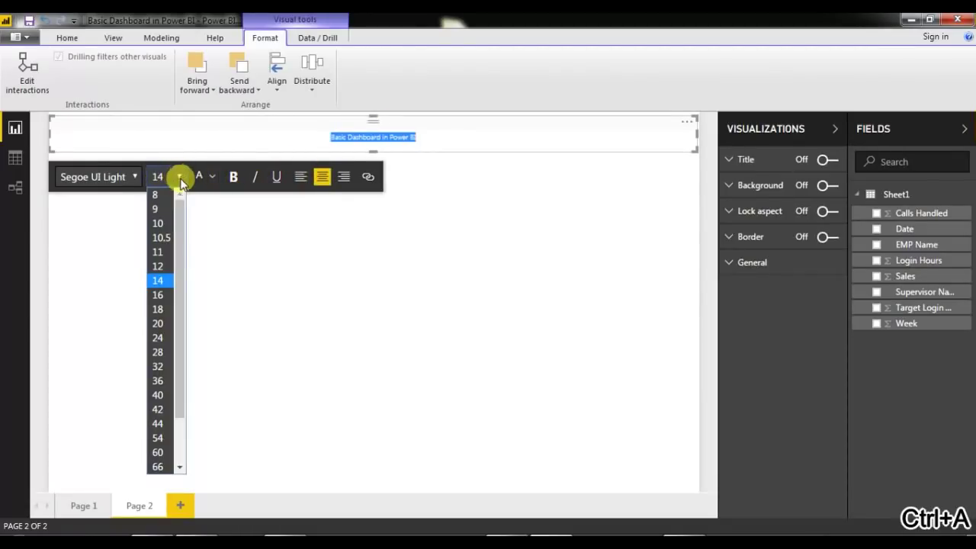
pyautogui.click(158, 352)
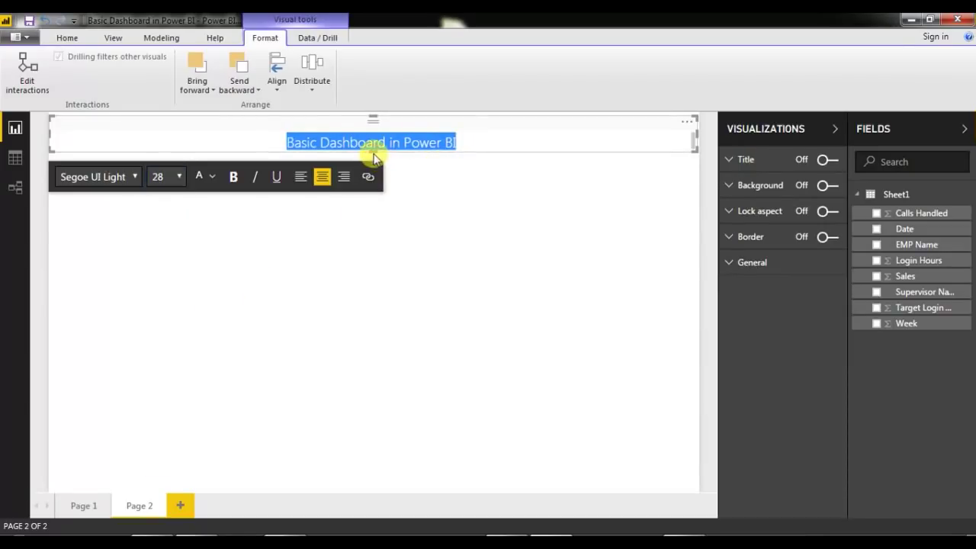
pyautogui.moveTo(374, 158); pyautogui.dragTo(373, 159)
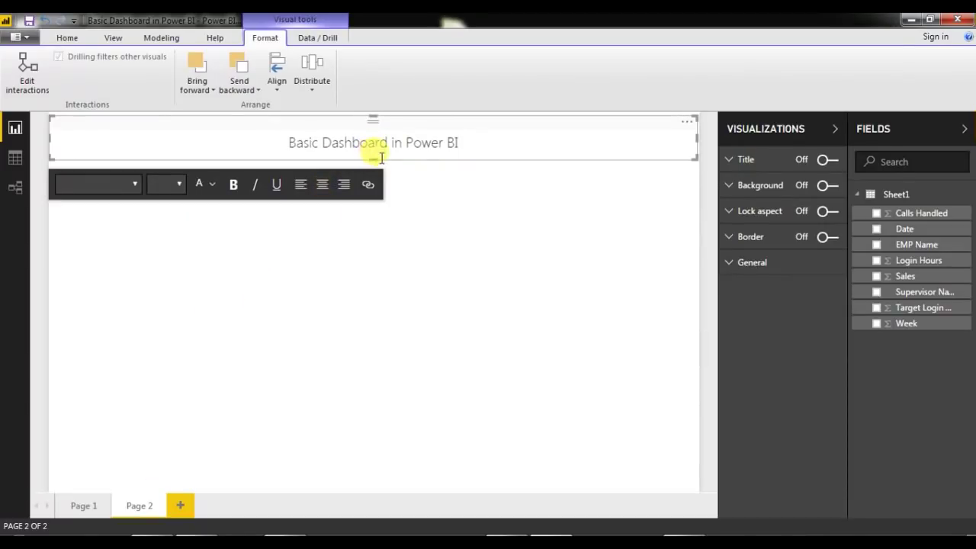
# - Colour the whole heading text yellow using the recent yellow colour
pyautogui.moveTo(462, 140); pyautogui.dragTo(261, 141)
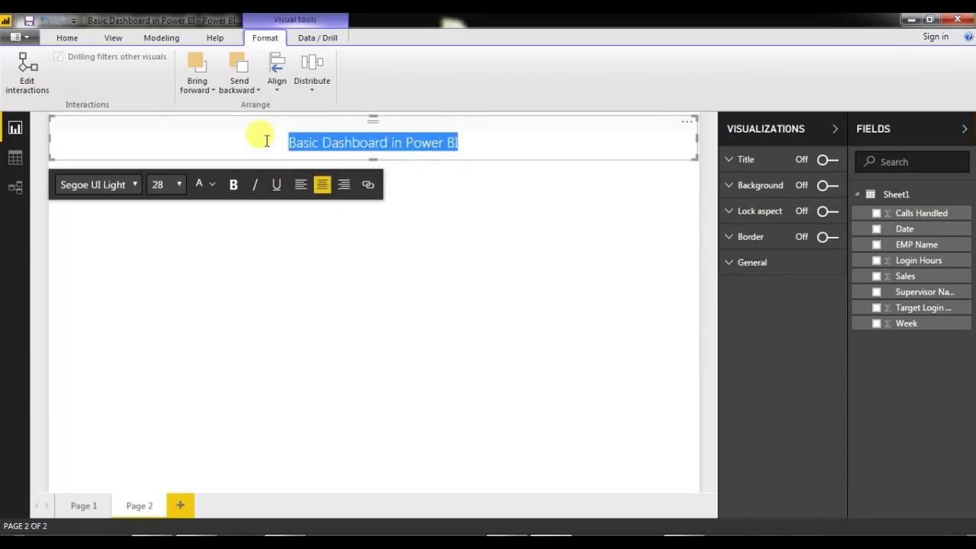
pyautogui.click(215, 187)
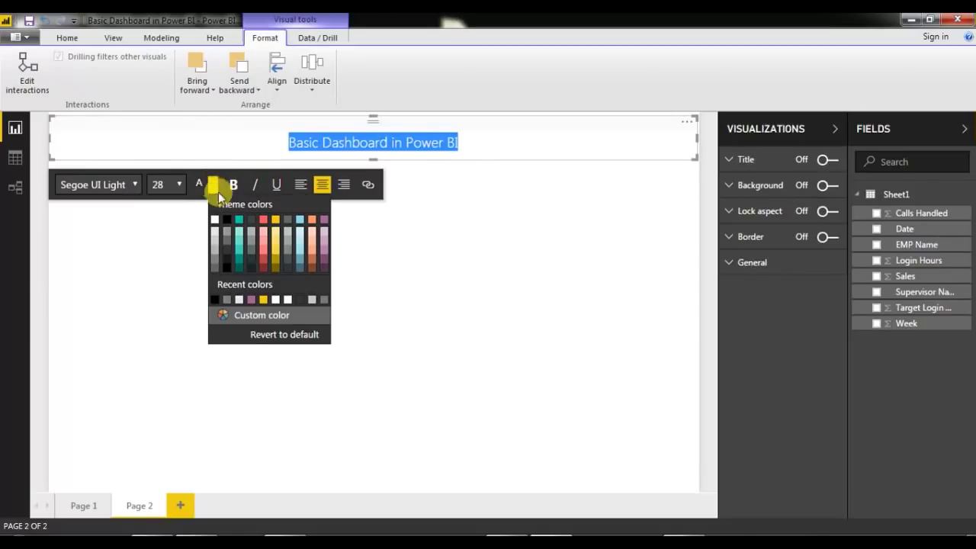
pyautogui.click(263, 300)
pyautogui.click(530, 128)
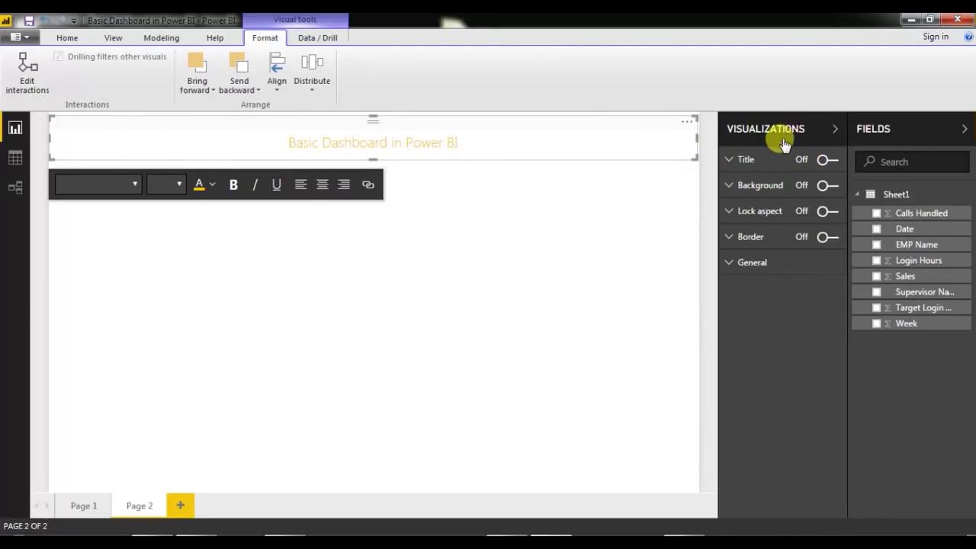
# - Give the heading text box a black background with 0% transparency
pyautogui.click(763, 187)
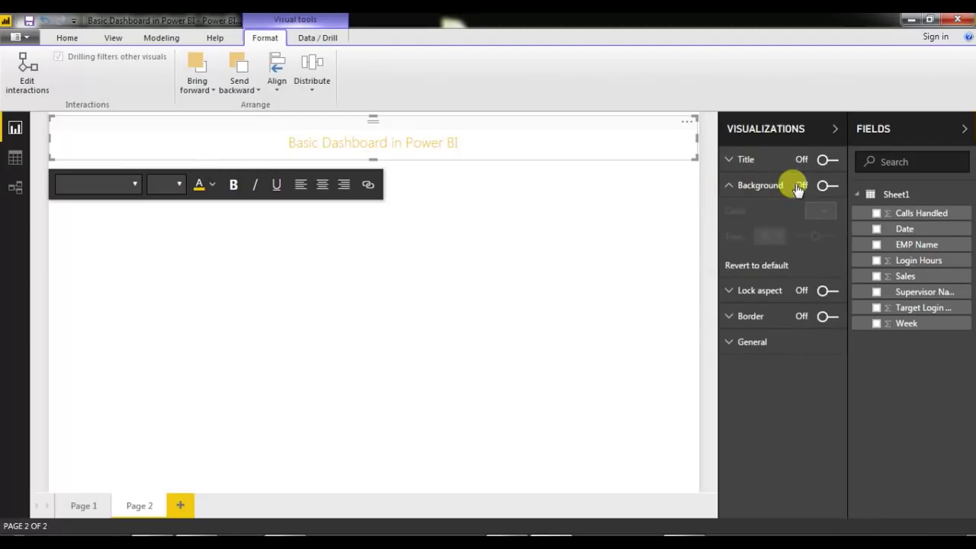
pyautogui.click(828, 186)
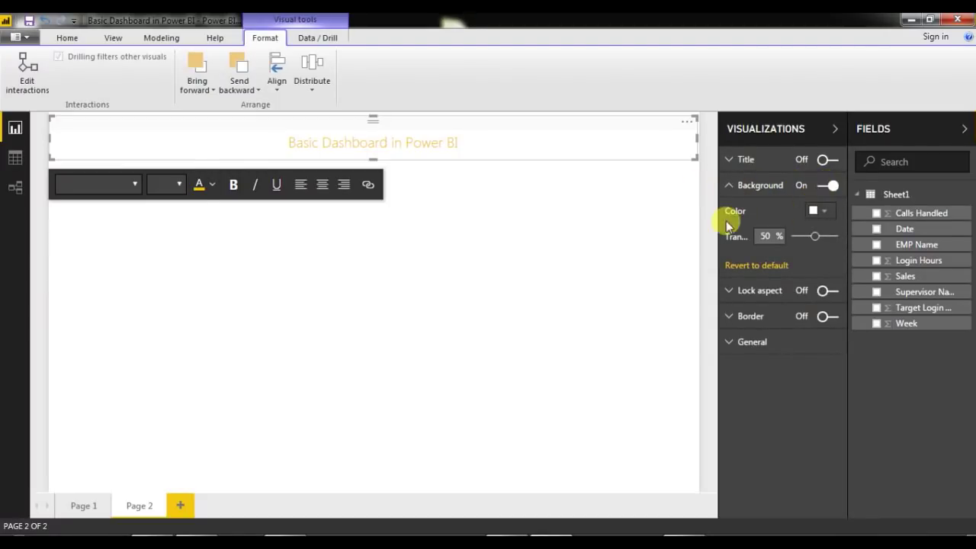
pyautogui.click(827, 213)
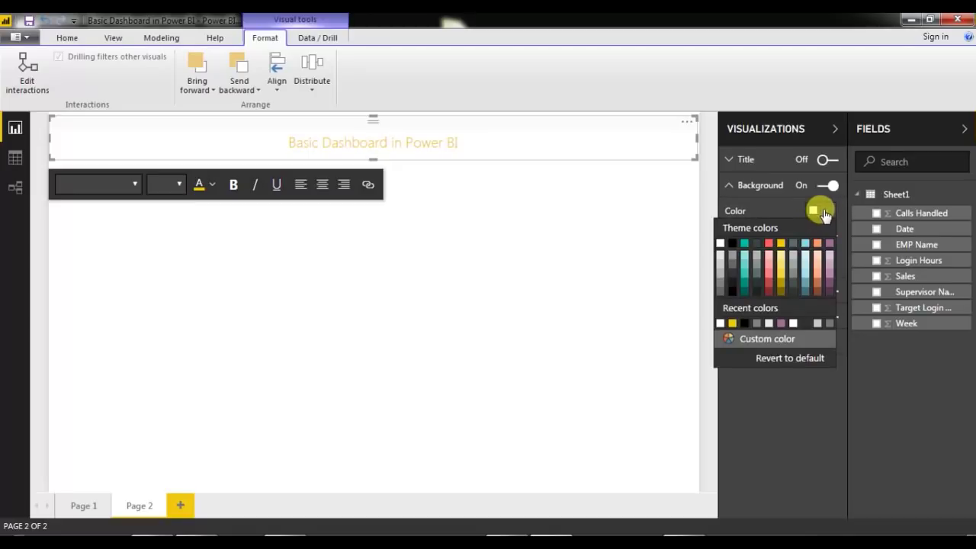
pyautogui.click(734, 250)
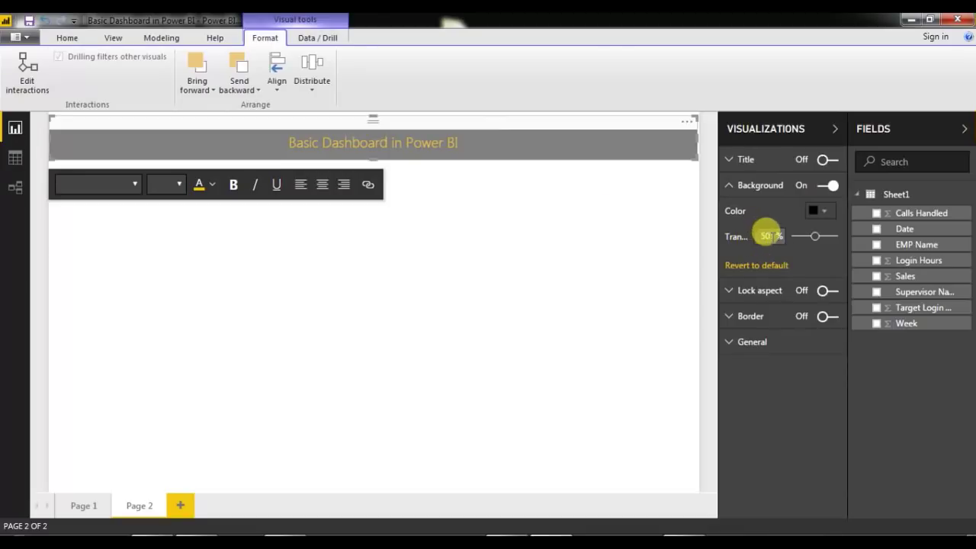
pyautogui.moveTo(814, 238); pyautogui.dragTo(789, 239)
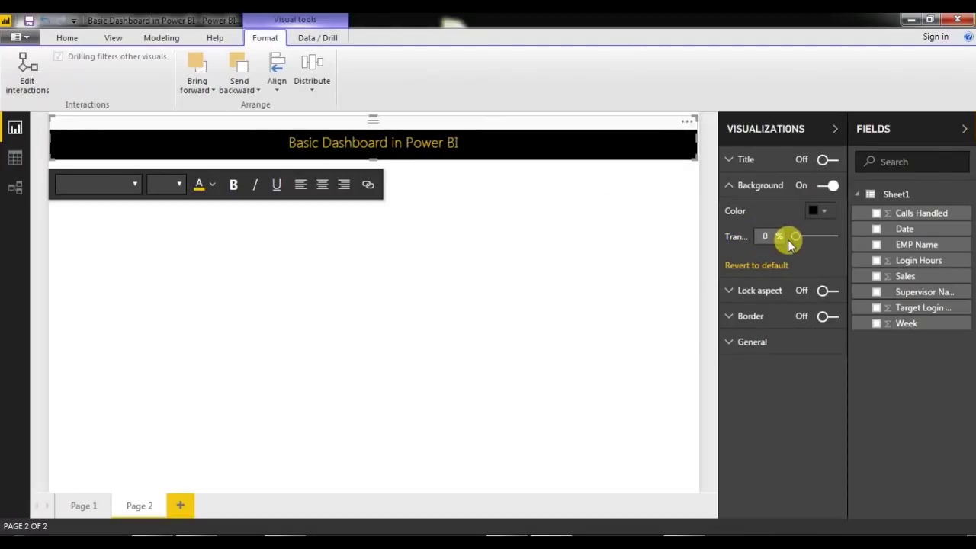
pyautogui.click(491, 213)
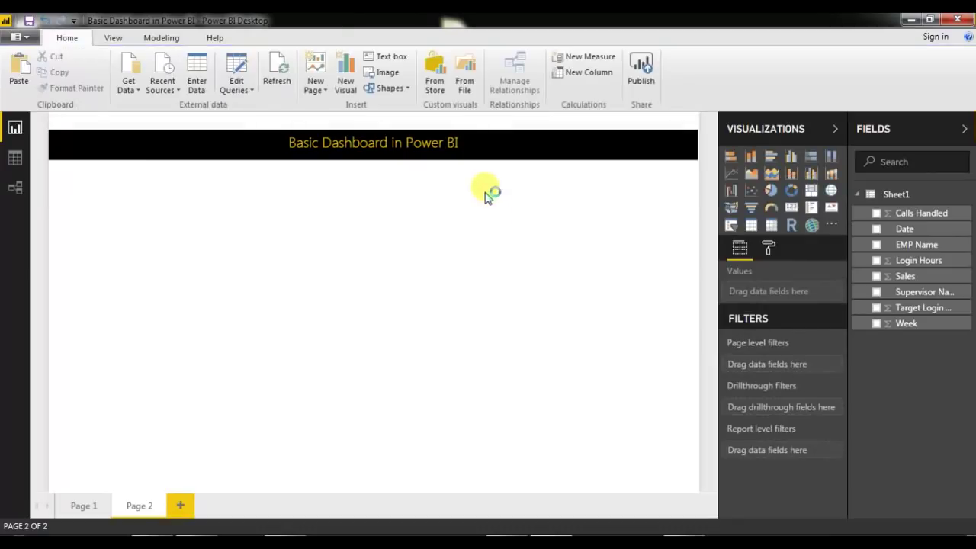
# - After checking the finished dashboard on Page 1, add a gauge visual to Page 2 just below the heading banner's left end
pyautogui.click(84, 507)
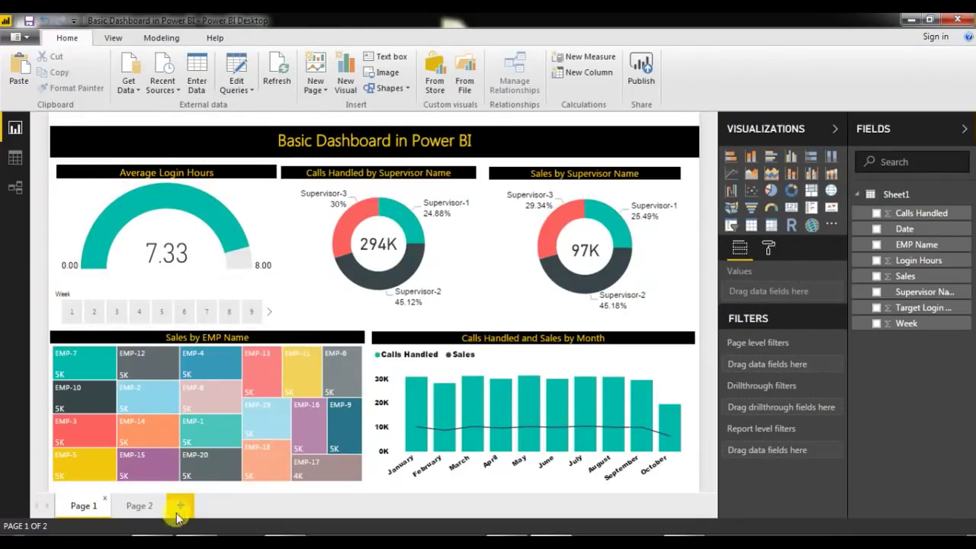
pyautogui.click(141, 508)
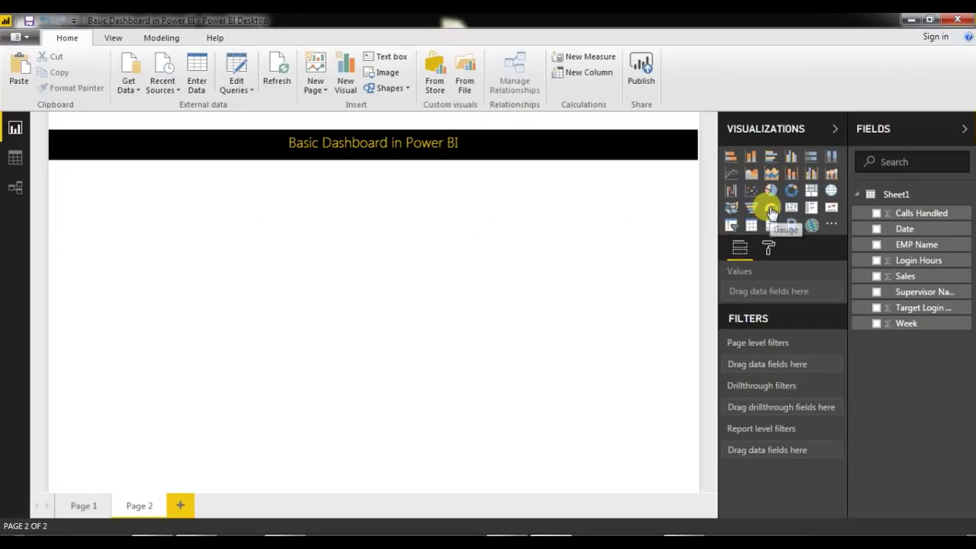
pyautogui.click(772, 212)
pyautogui.moveTo(127, 166)
pyautogui.mouseDown()
pyautogui.moveTo(142, 175)
pyautogui.moveTo(118, 181)
pyautogui.mouseUp()
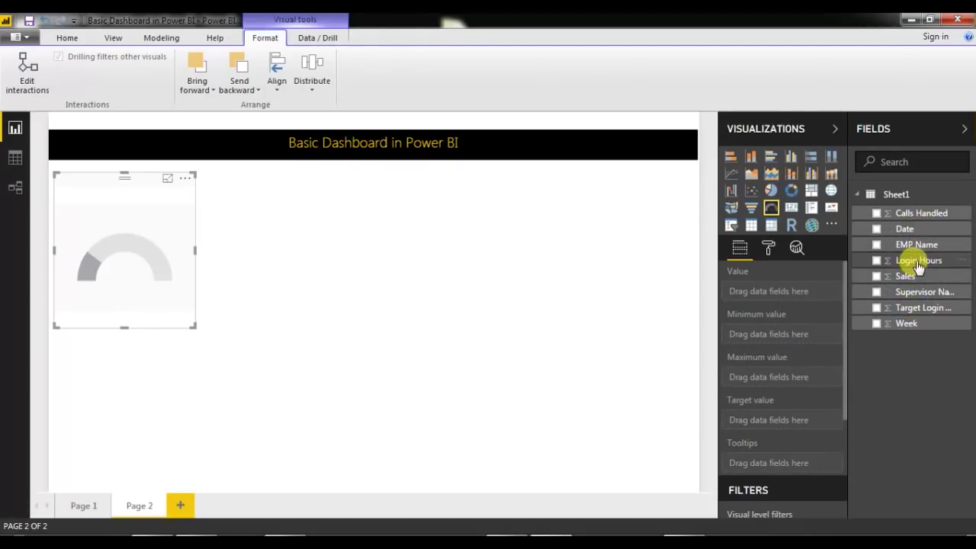
# - Use Login Hours as the gauge's value, summarised as an average
pyautogui.moveTo(919, 265); pyautogui.dragTo(784, 300)
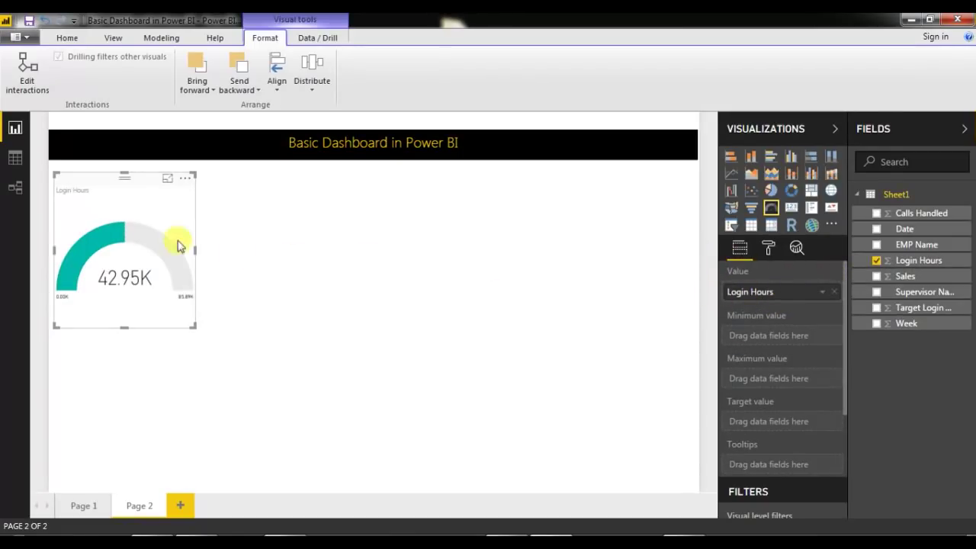
pyautogui.click(823, 296)
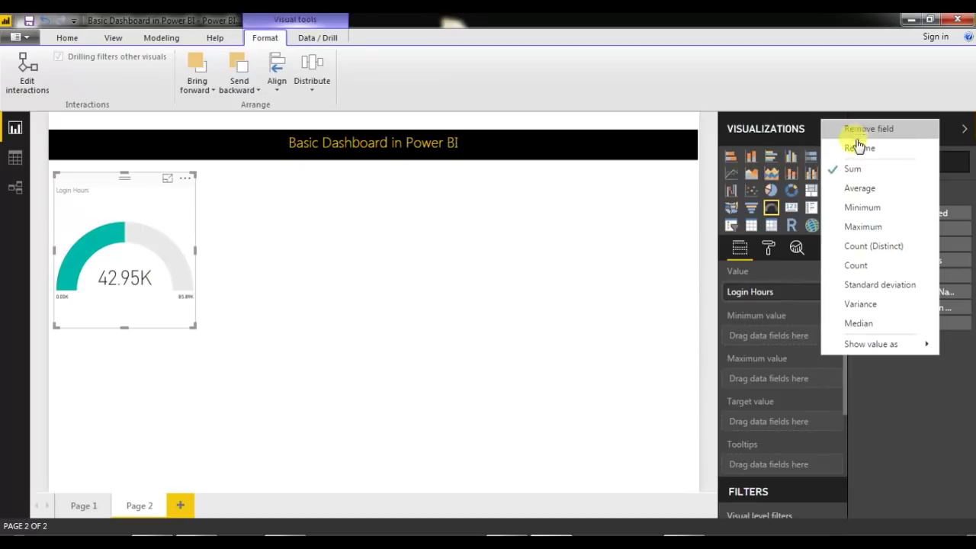
pyautogui.click(860, 188)
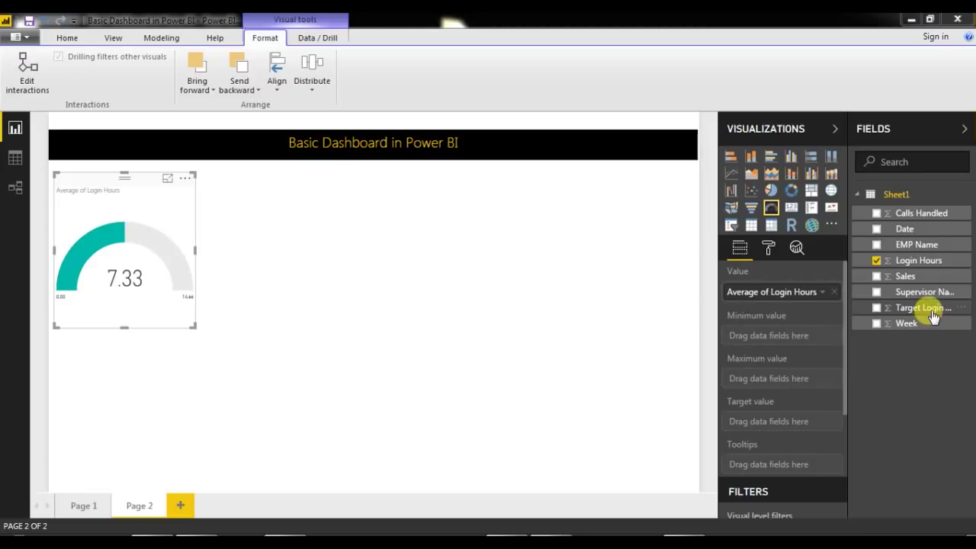
# - Add Target Login Hours as the gauge's minimum value and summarise it as an average
pyautogui.moveTo(935, 315); pyautogui.dragTo(798, 334)
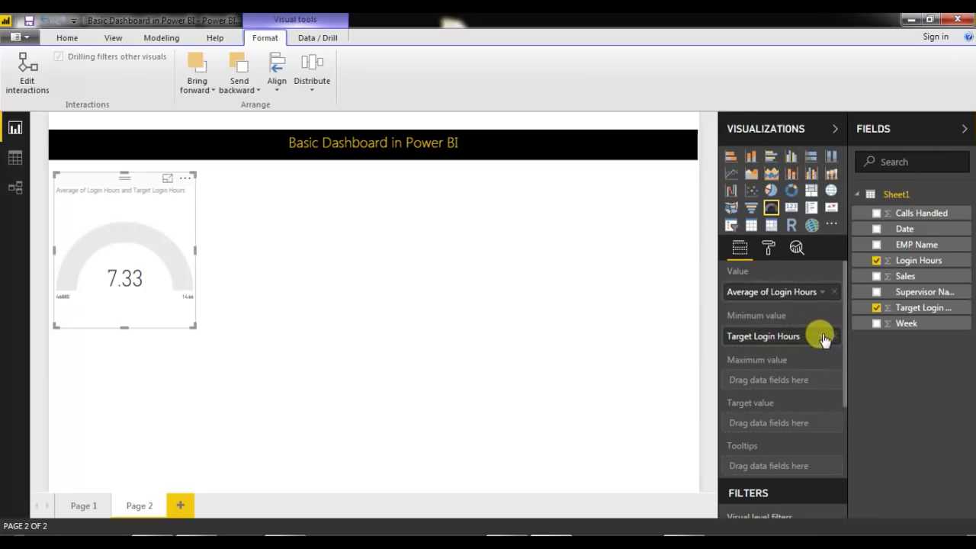
pyautogui.click(825, 336)
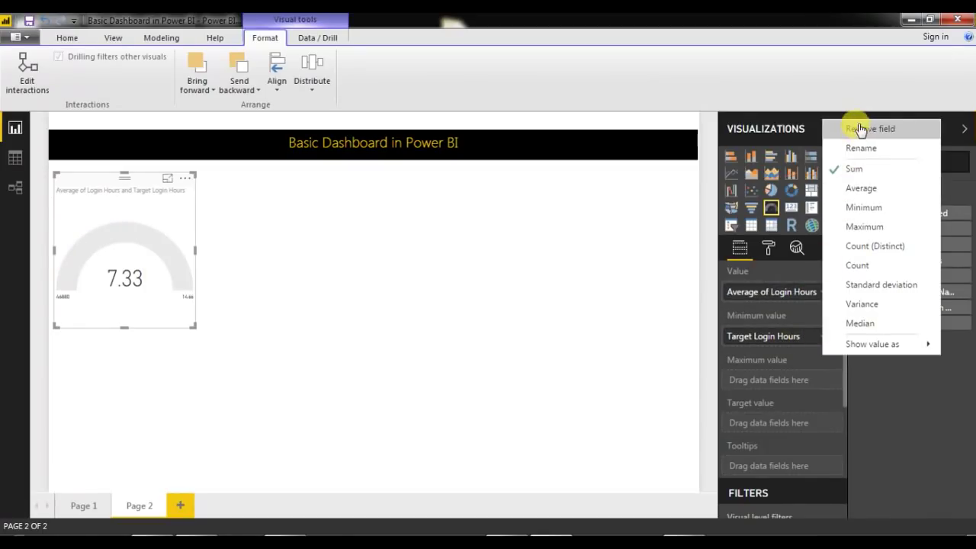
pyautogui.click(856, 191)
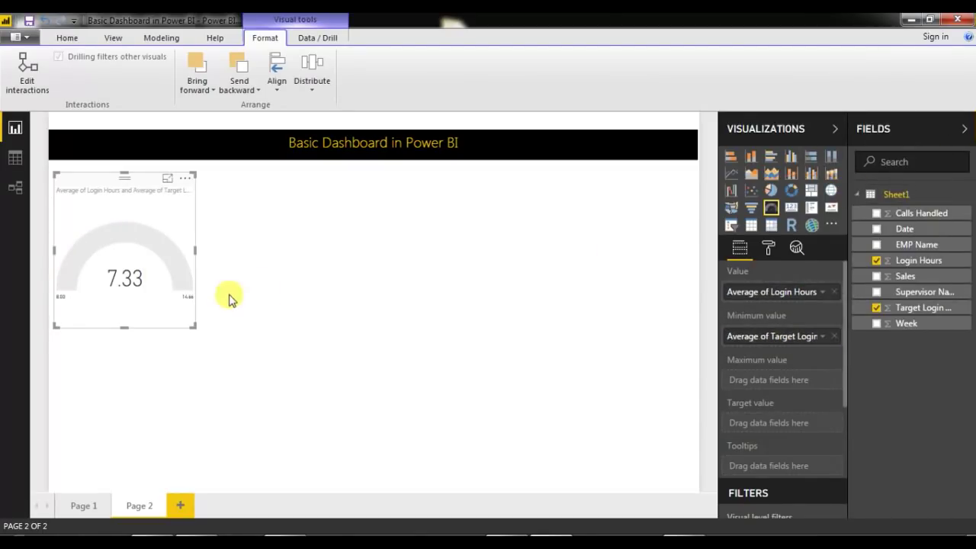
# - Move the averaged Target Login Hours field from the gauge's minimum value to its maximum value
pyautogui.click(574, 331)
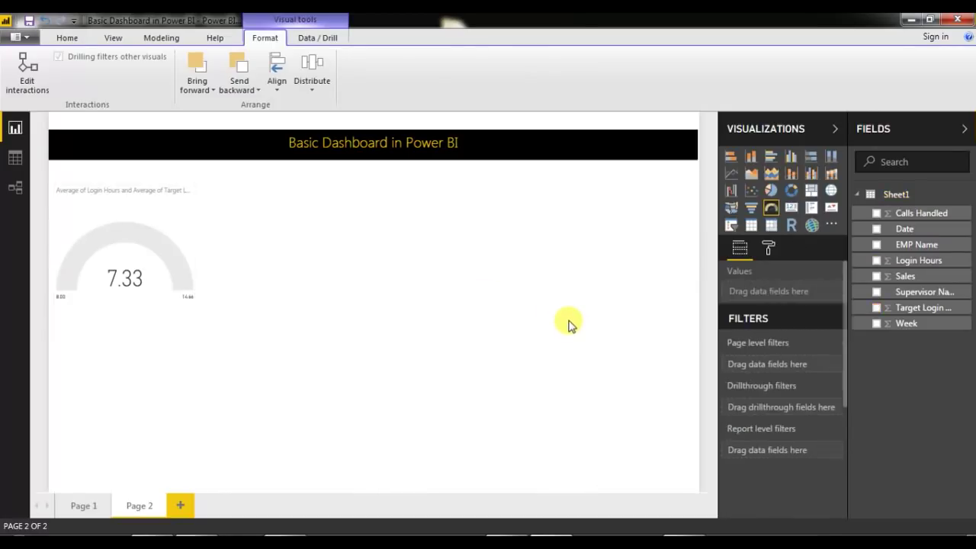
pyautogui.click(124, 252)
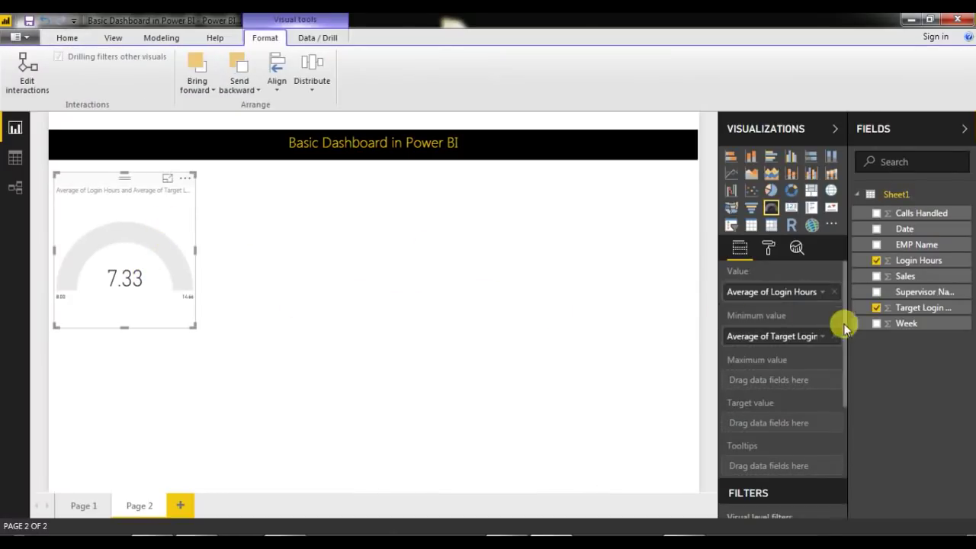
pyautogui.click(824, 293)
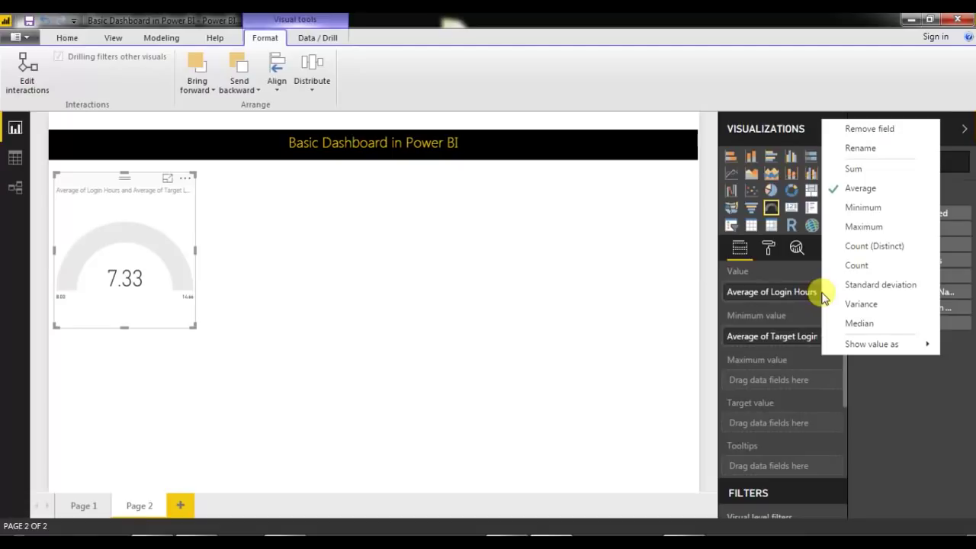
pyautogui.click(787, 339)
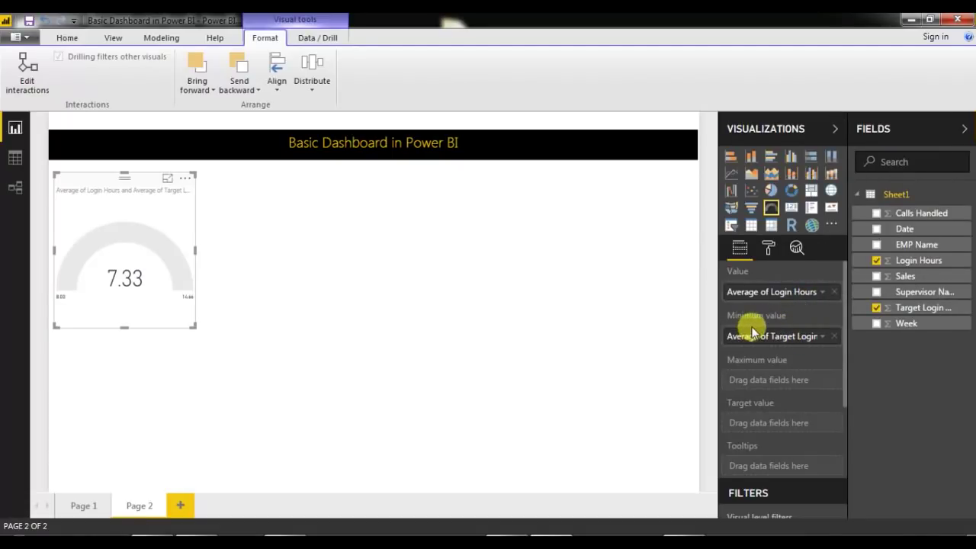
pyautogui.moveTo(779, 339); pyautogui.dragTo(778, 379)
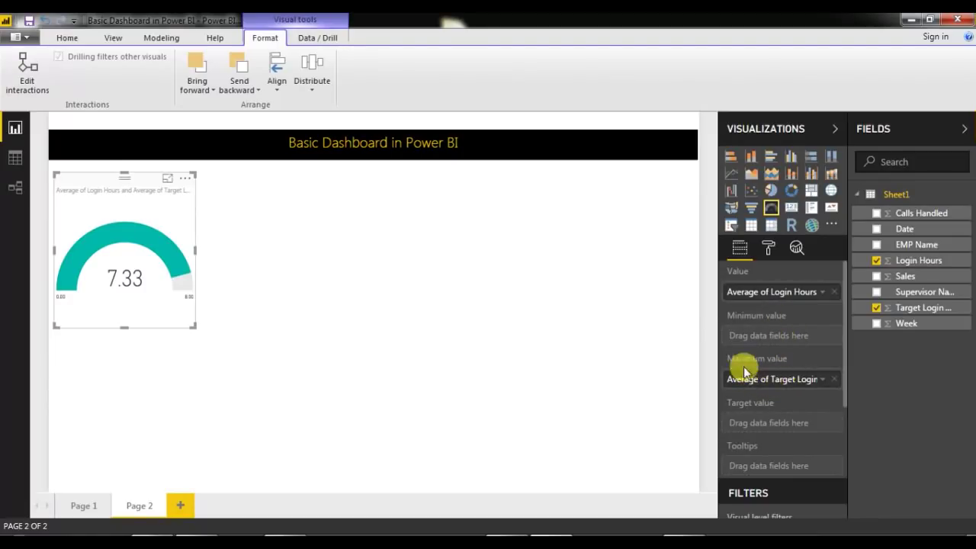
pyautogui.click(351, 241)
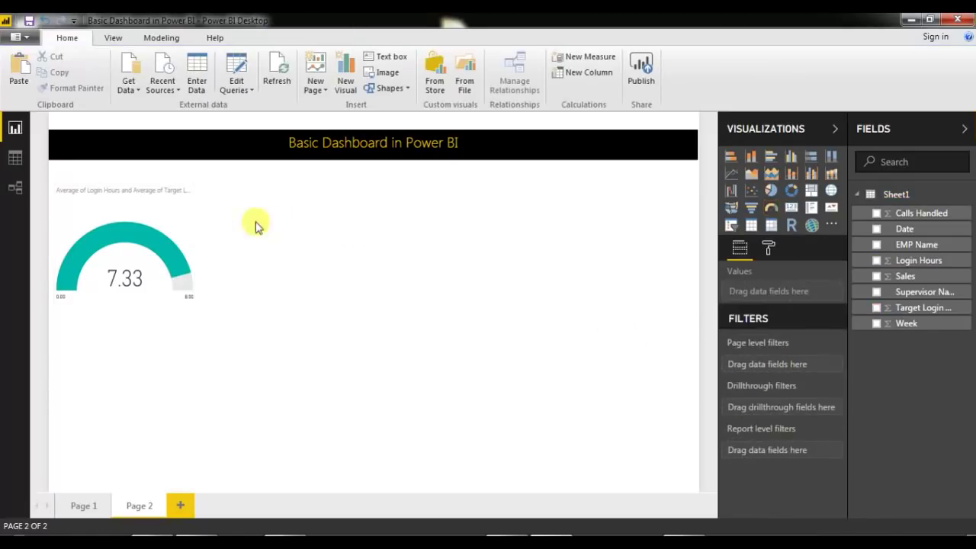
# - Format the gauge's data labels in black with text size 14
pyautogui.click(141, 187)
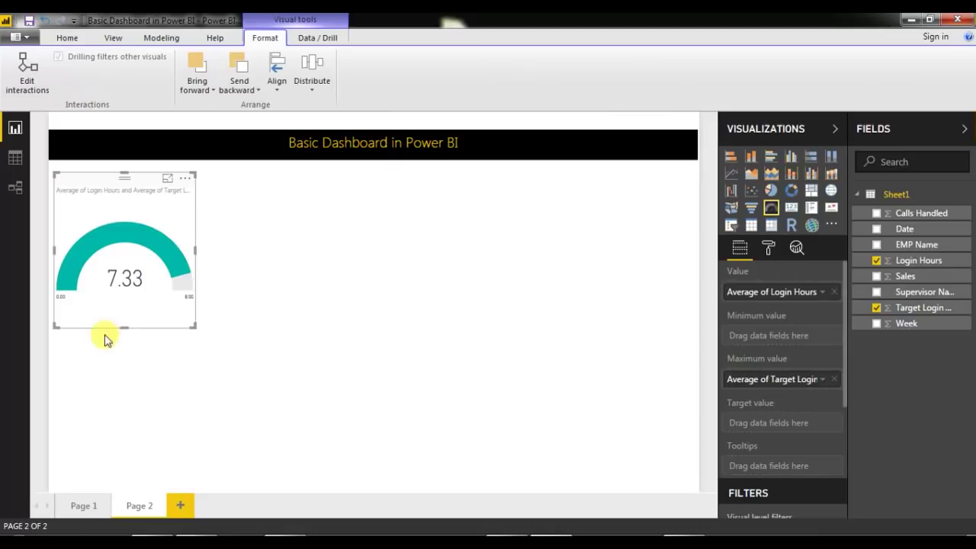
pyautogui.click(769, 249)
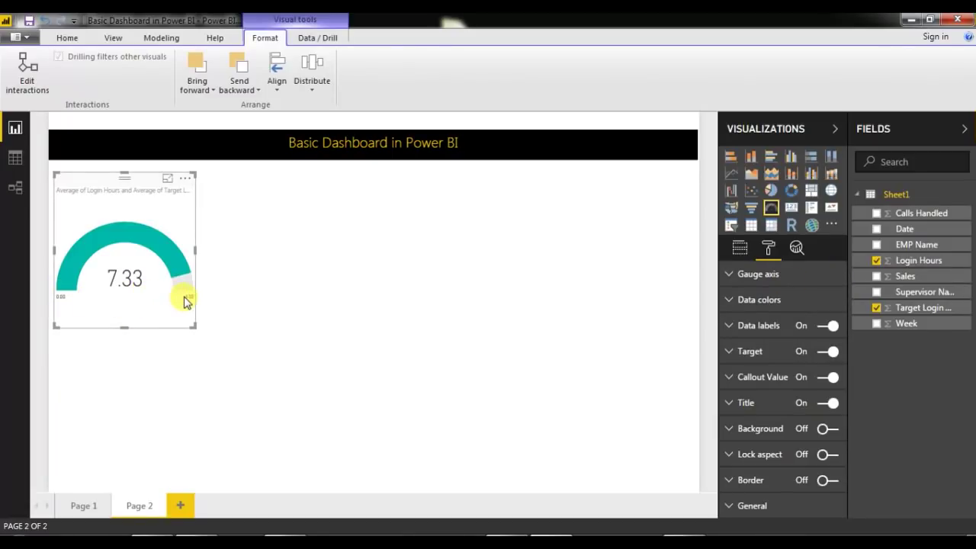
pyautogui.click(763, 326)
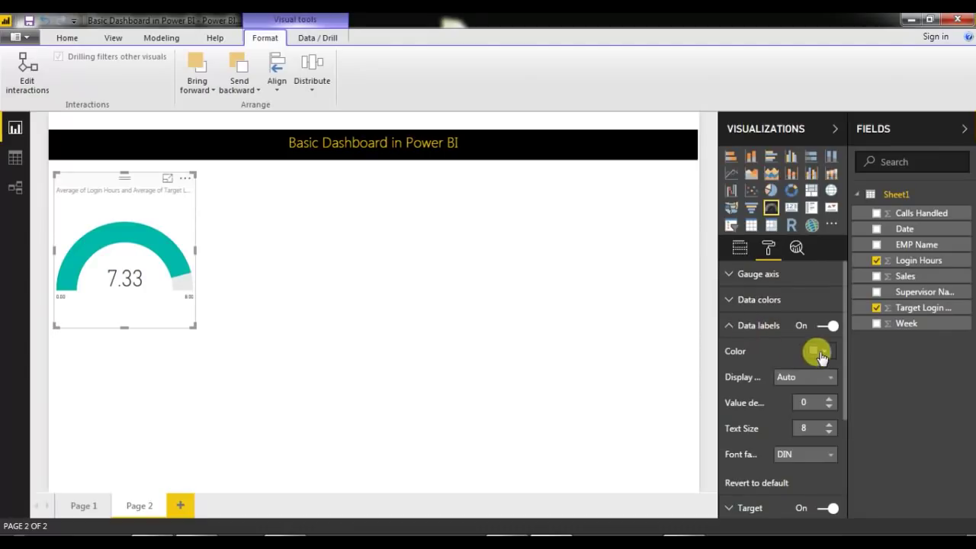
pyautogui.click(820, 352)
pyautogui.click(734, 389)
pyautogui.scroll(-2, 843, 371)
pyautogui.click(830, 359)
pyautogui.click(829, 360)
pyautogui.click(829, 359)
pyautogui.click(829, 359)
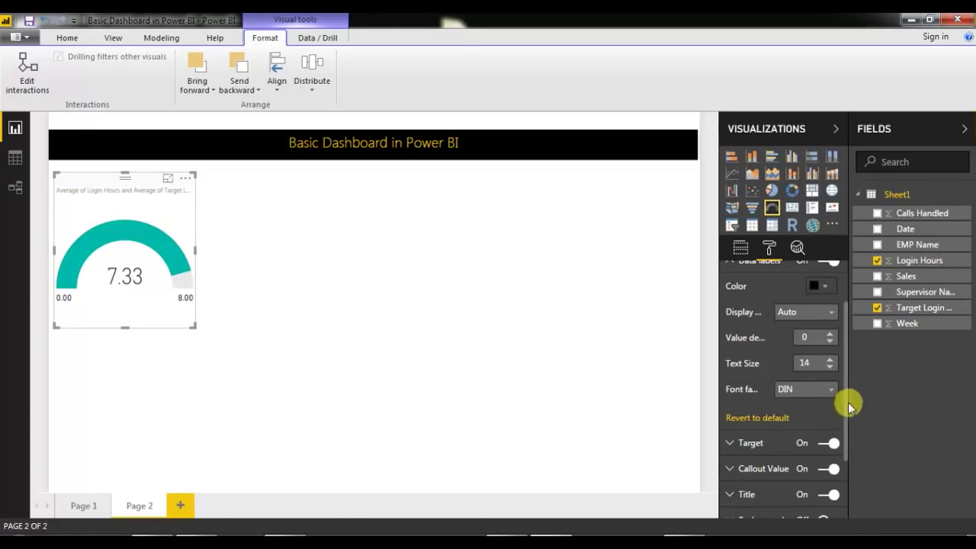
# - Change the gauge's title text to "Average Login Hours"
pyautogui.scroll(-1, 850, 450)
pyautogui.moveTo(849, 450); pyautogui.dragTo(850, 508)
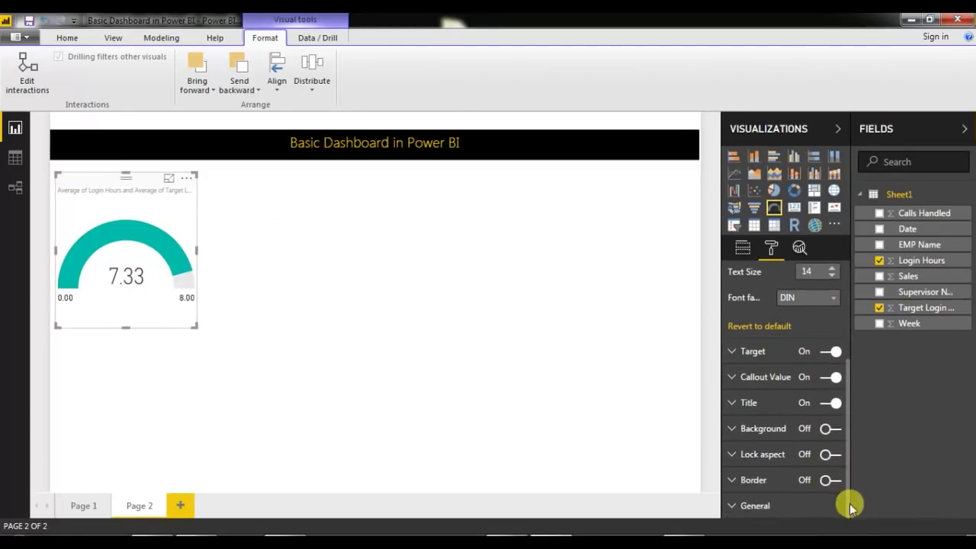
pyautogui.click(750, 405)
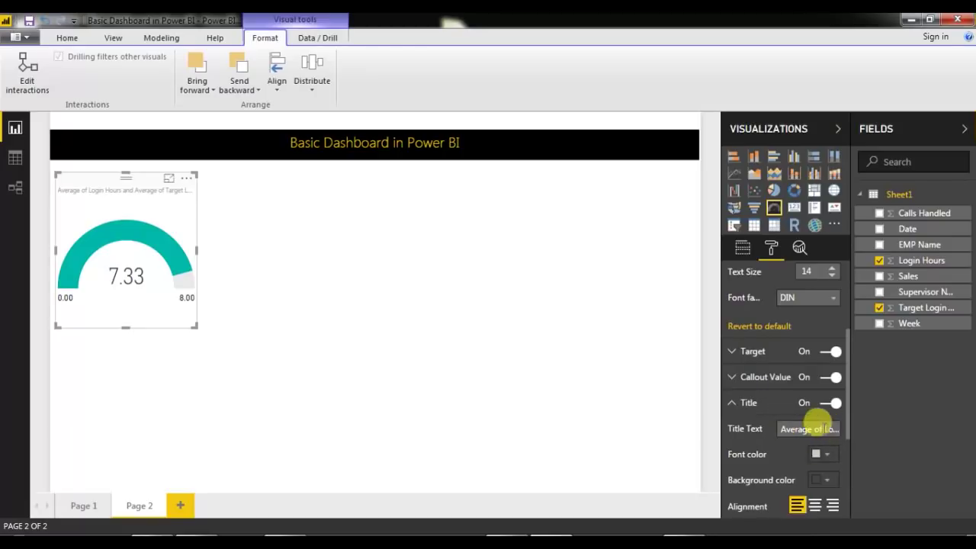
pyautogui.click(824, 429)
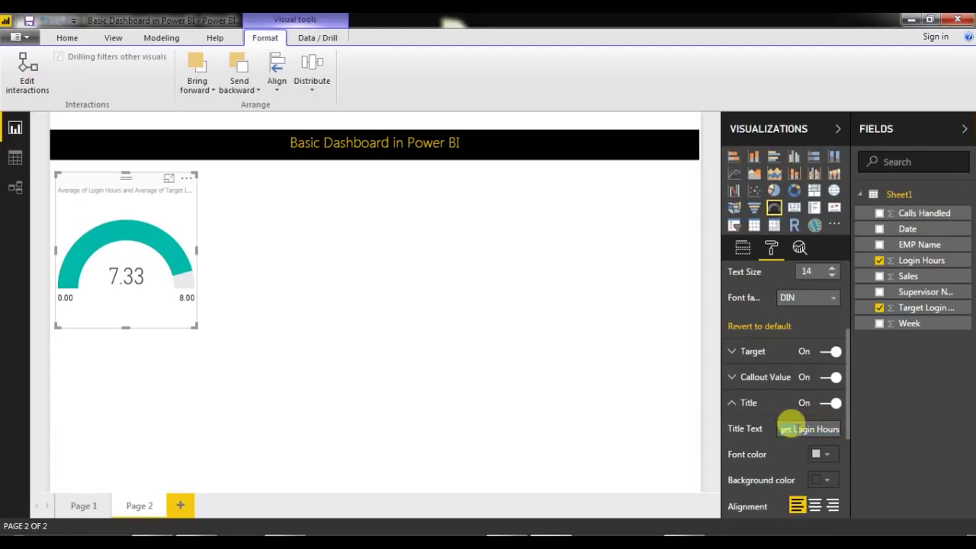
pyautogui.moveTo(786, 428); pyautogui.dragTo(798, 412)
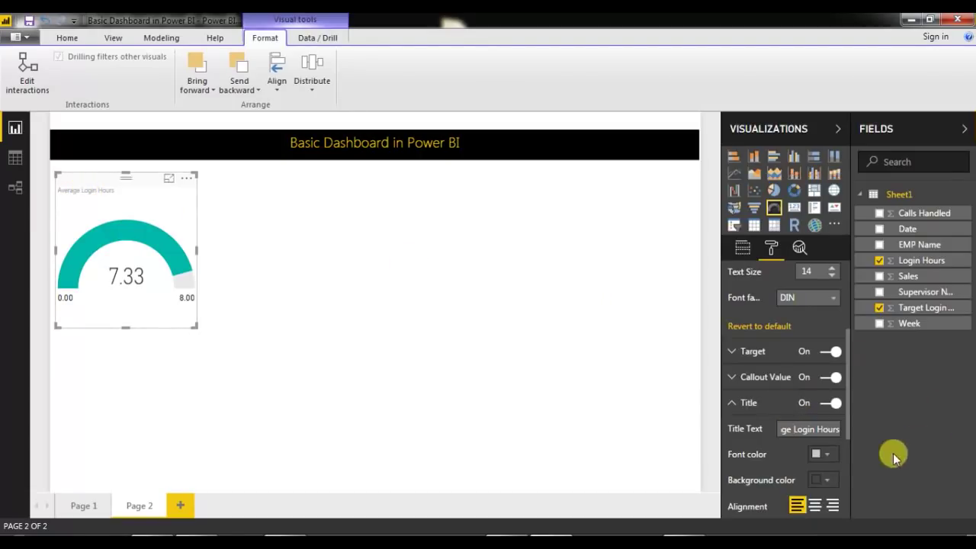
# - Set the gauge title's font colour to yellow and its background colour to black
pyautogui.scroll(-3, 847, 413)
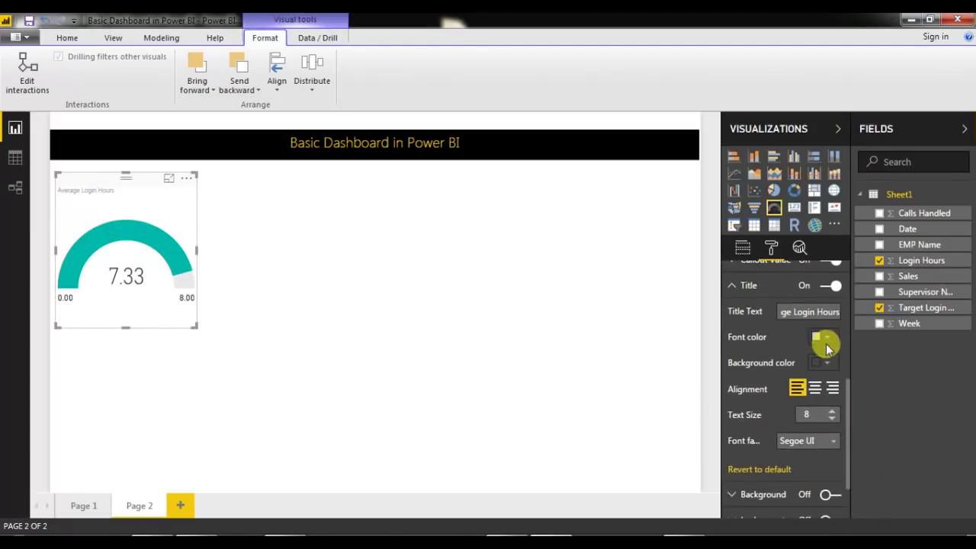
pyautogui.click(829, 338)
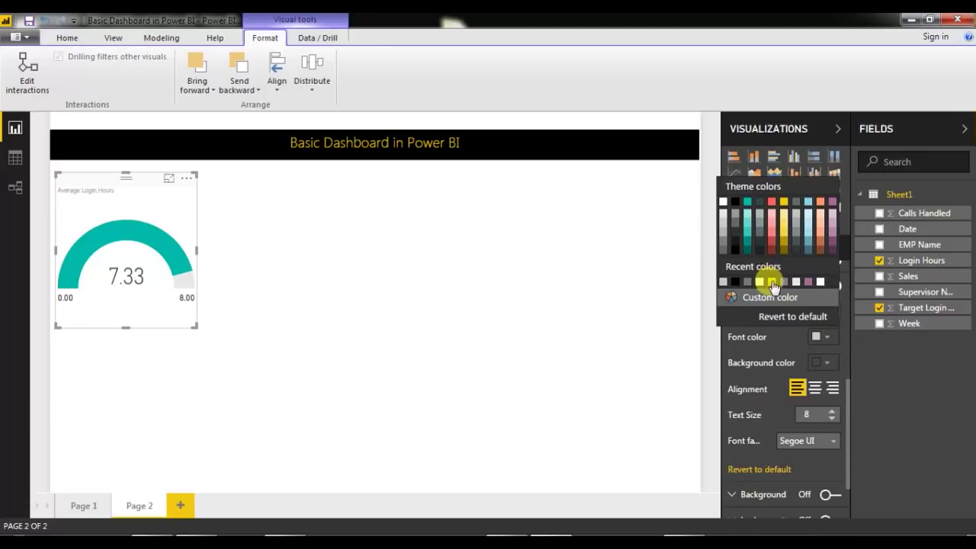
pyautogui.click(767, 280)
pyautogui.click(826, 363)
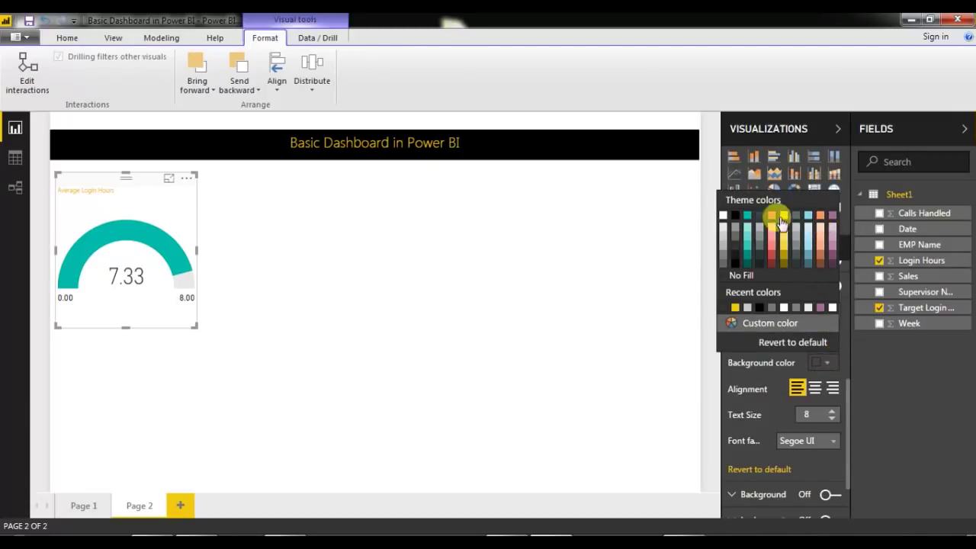
pyautogui.click(736, 222)
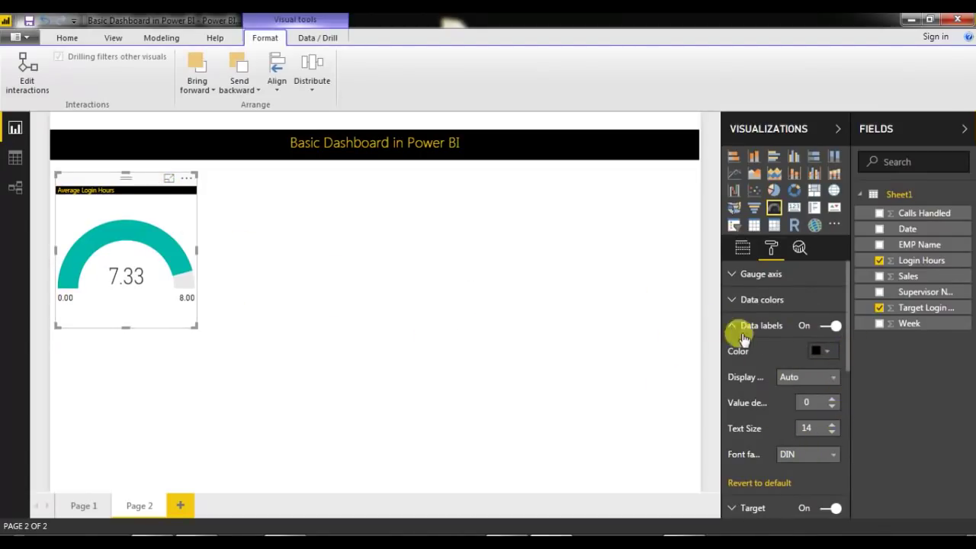
# - Increase the gauge title's text size to 14
pyautogui.moveTo(848, 337); pyautogui.dragTo(839, 439)
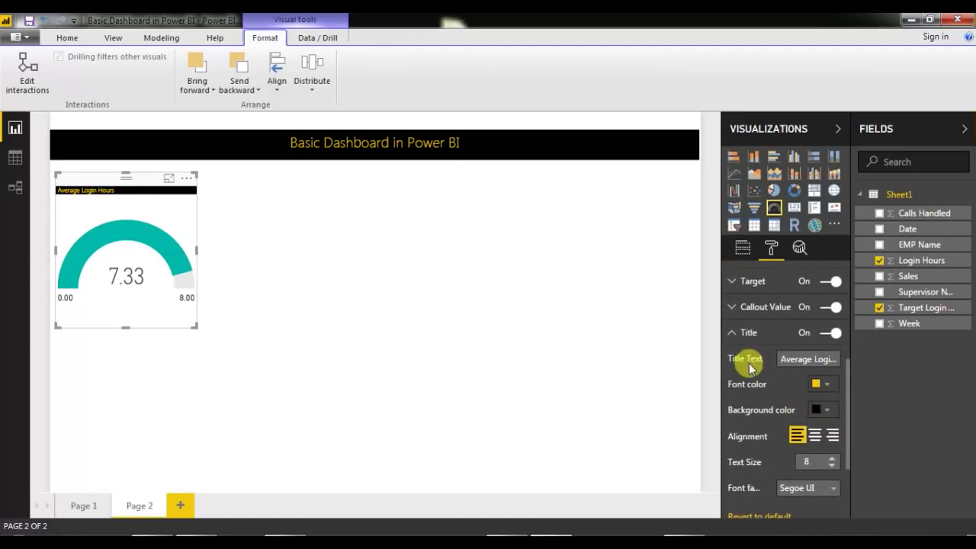
pyautogui.click(832, 458)
pyautogui.click(832, 458)
pyautogui.click(832, 458)
pyautogui.click(832, 458)
pyautogui.click(832, 459)
pyautogui.click(832, 458)
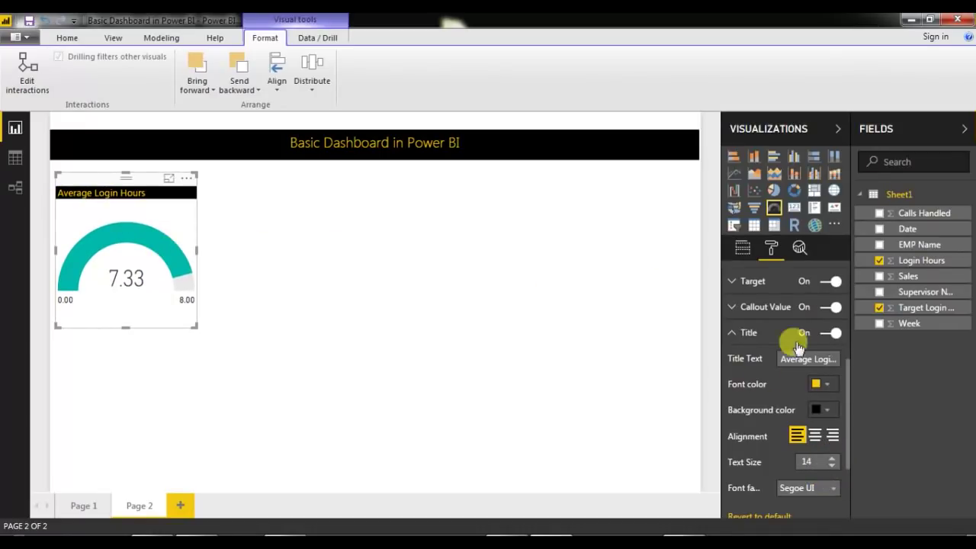
# - Centre the gauge's title and resize the gauge slightly wider and shorter
pyautogui.click(815, 437)
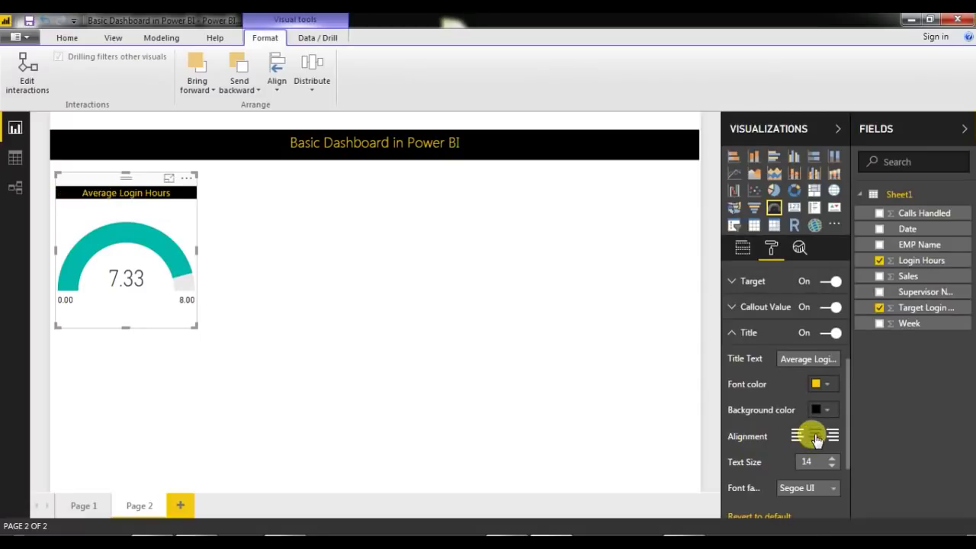
pyautogui.scroll(-3, 839, 427)
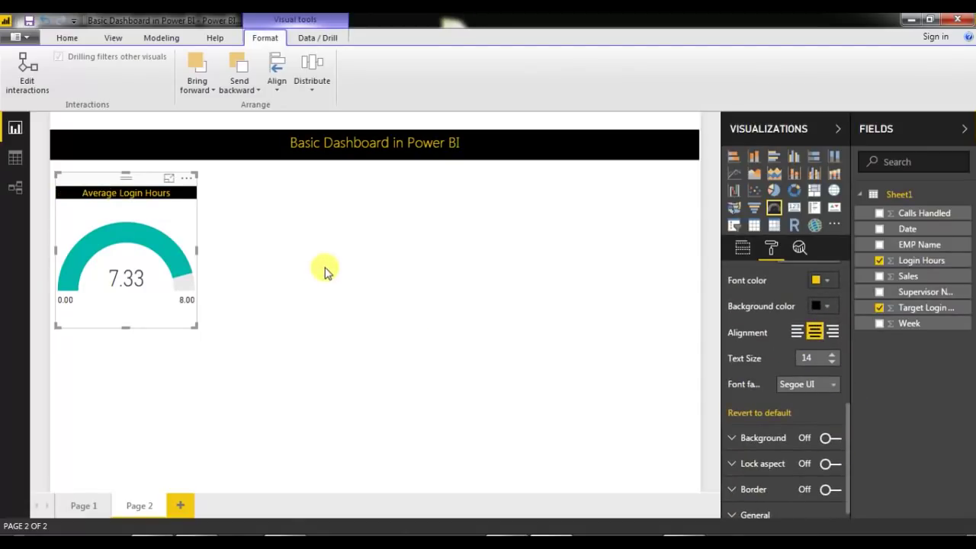
pyautogui.click(170, 331)
pyautogui.click(190, 324)
pyautogui.moveTo(190, 324); pyautogui.dragTo(211, 300)
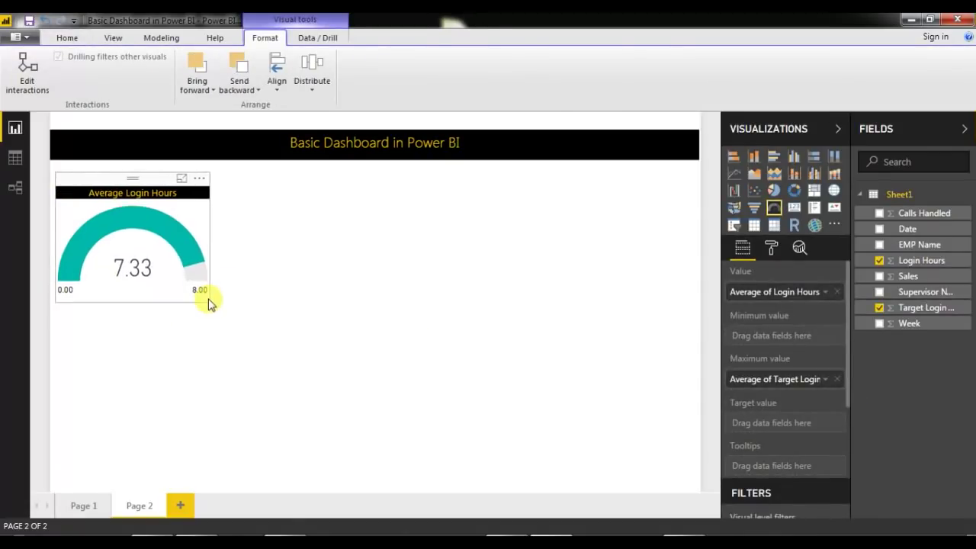
pyautogui.click(296, 260)
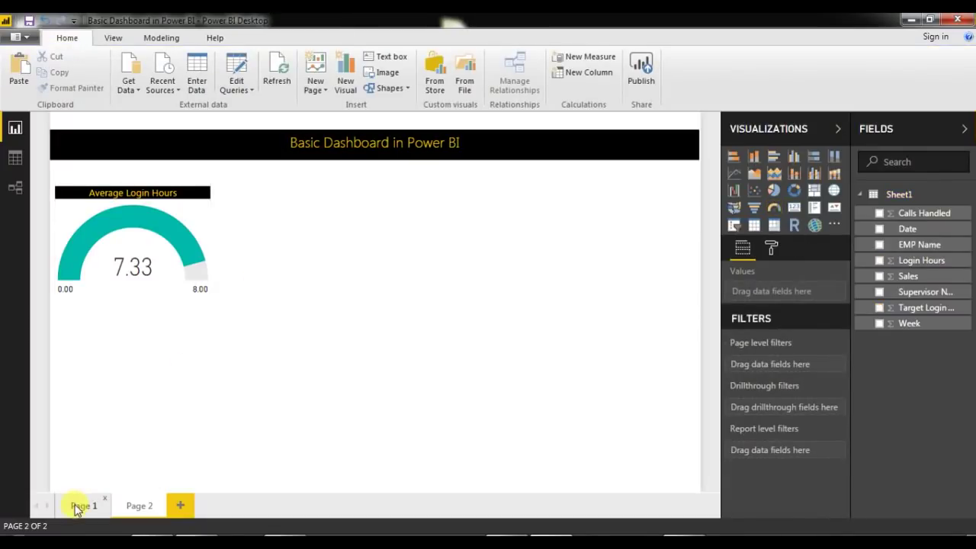
# - Check the finished dashboard on Page 1, and add a slightly widened and shortened donut chart beside the gauge on Page 2
pyautogui.click(80, 506)
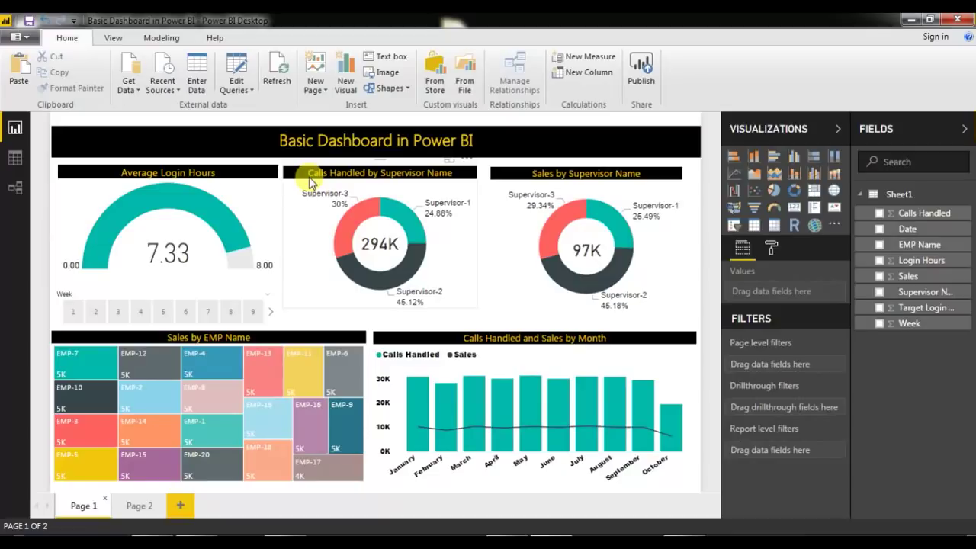
pyautogui.click(137, 507)
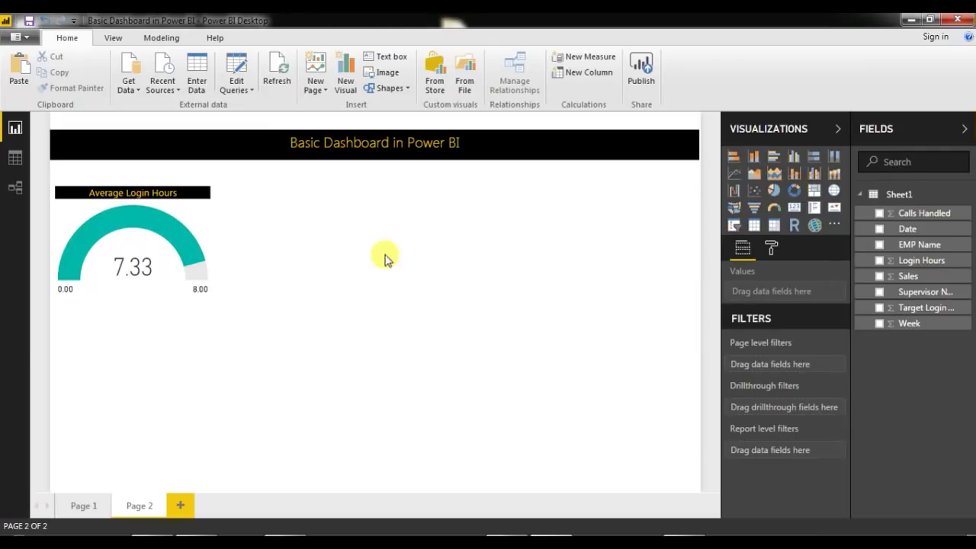
pyautogui.click(796, 192)
pyautogui.moveTo(109, 312); pyautogui.dragTo(290, 187)
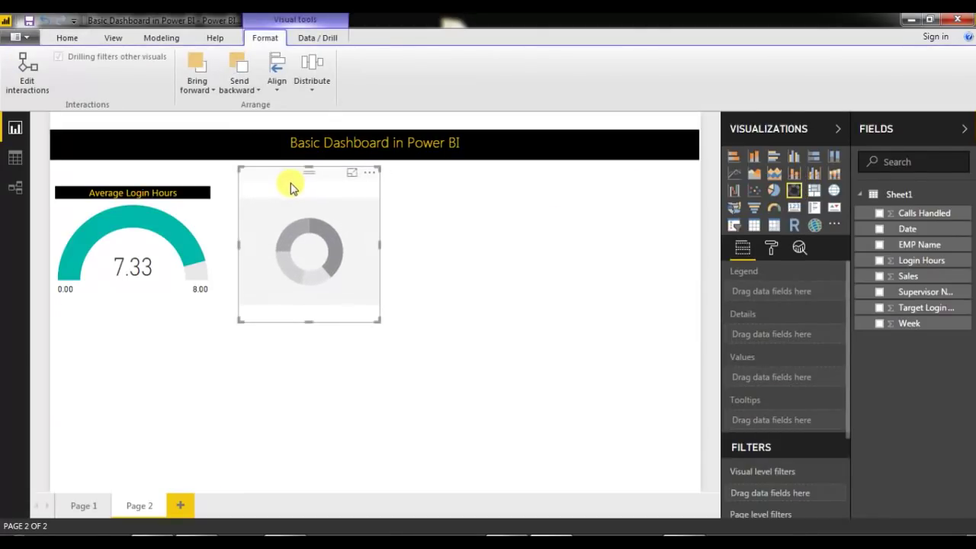
pyautogui.moveTo(379, 316); pyautogui.dragTo(396, 306)
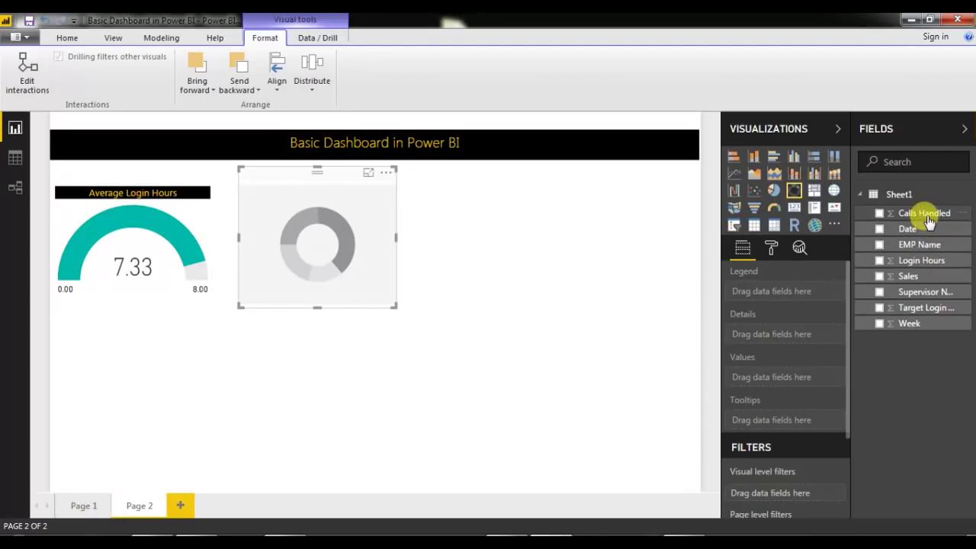
# - Use Calls Handled as the donut chart's values and Supervisor Name as its legend
pyautogui.moveTo(928, 215); pyautogui.dragTo(793, 377)
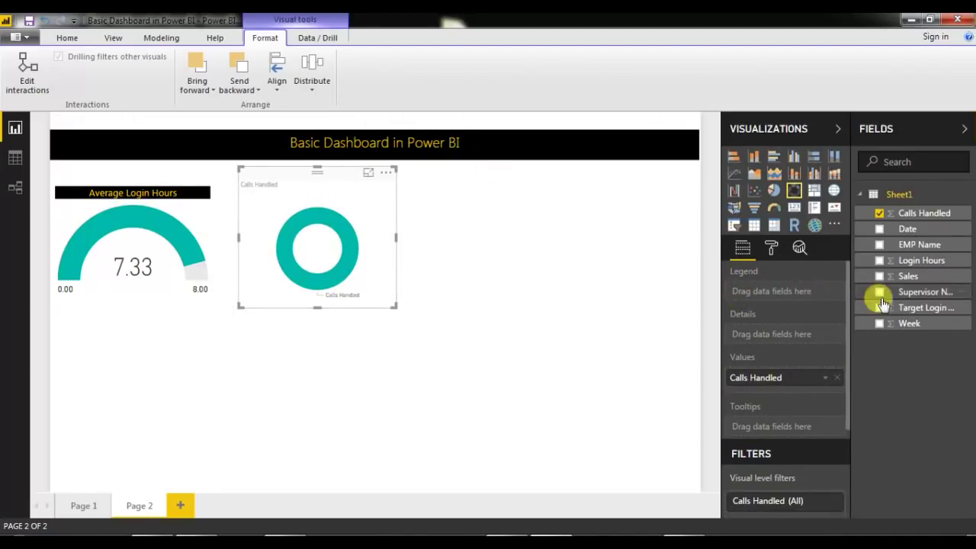
pyautogui.moveTo(925, 294); pyautogui.dragTo(793, 290)
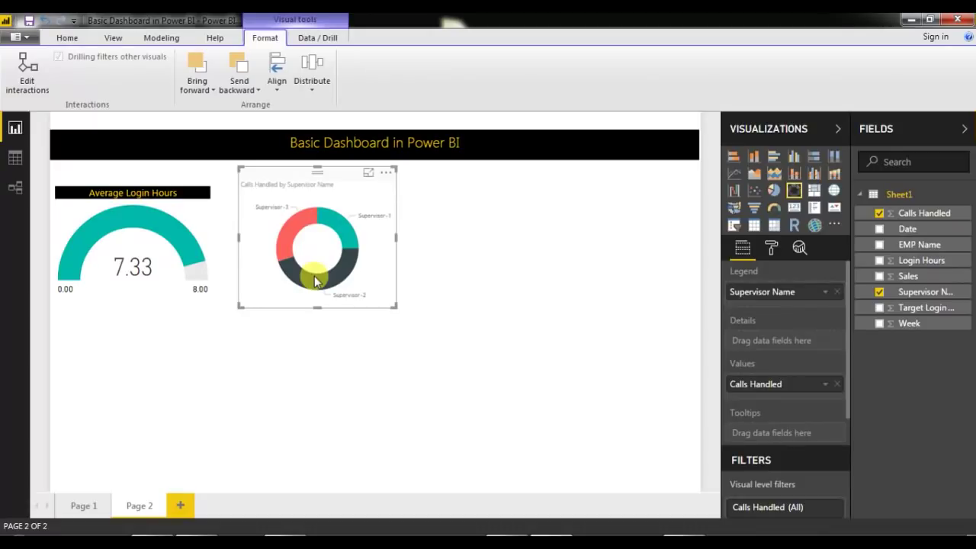
pyautogui.moveTo(315, 280)
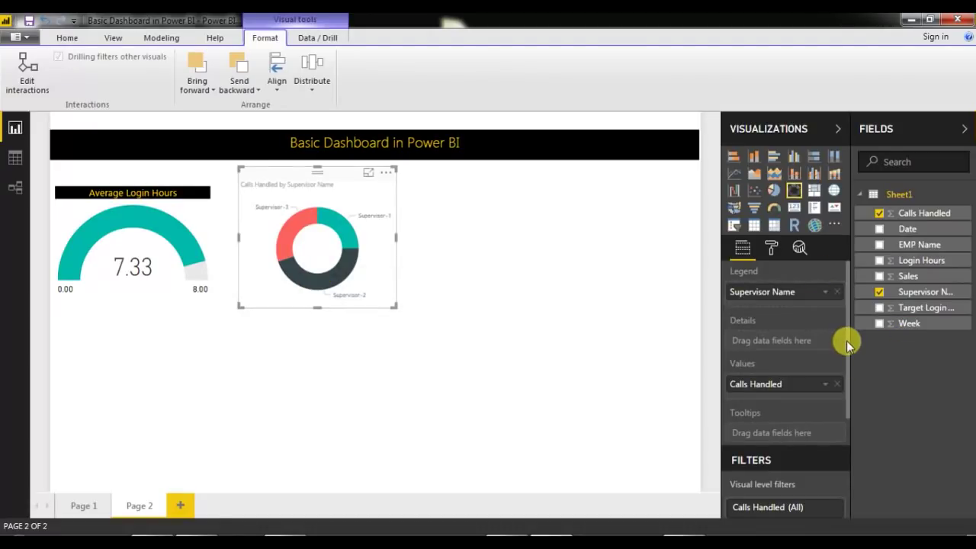
# - Set the label style of the donut chart's detail labels to Category, percent of total
pyautogui.click(772, 252)
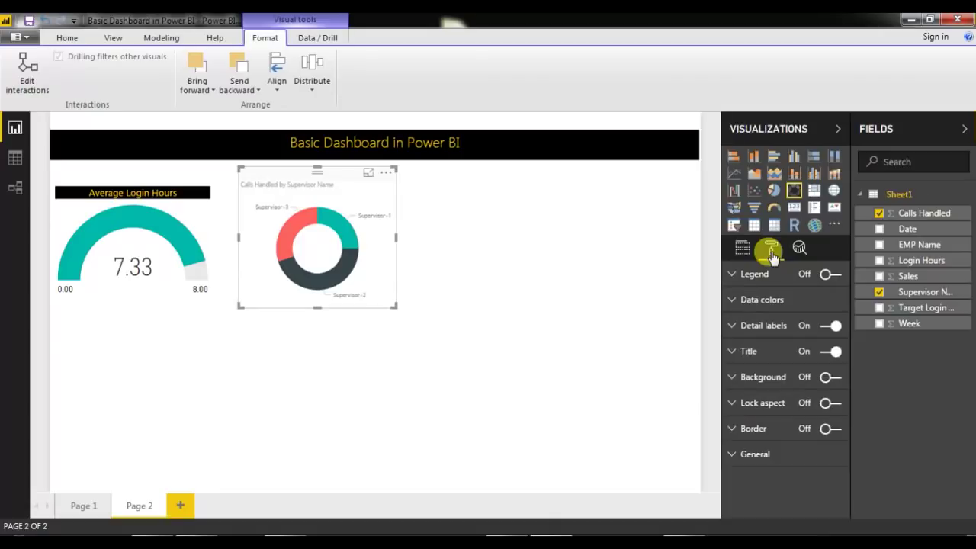
pyautogui.click(757, 332)
pyautogui.moveTo(848, 326); pyautogui.dragTo(846, 363)
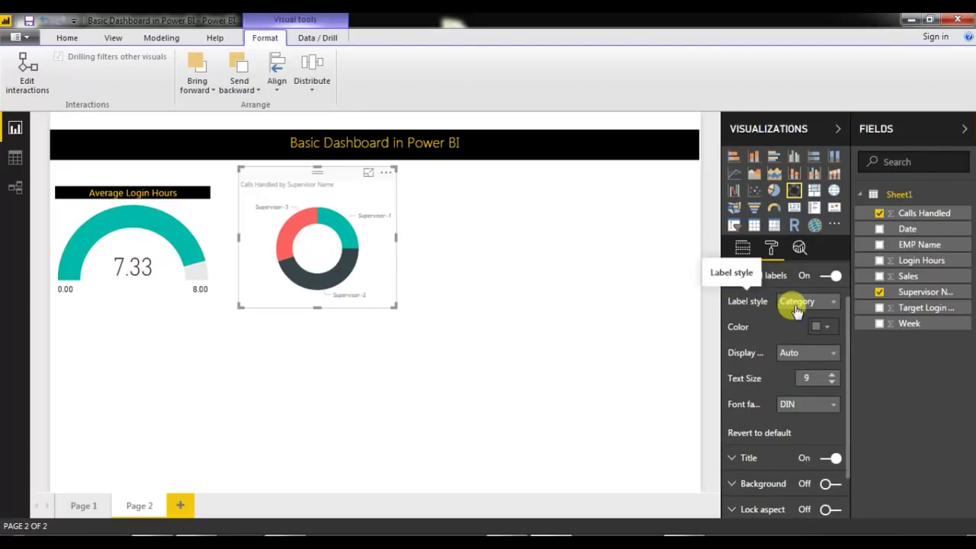
pyautogui.click(829, 307)
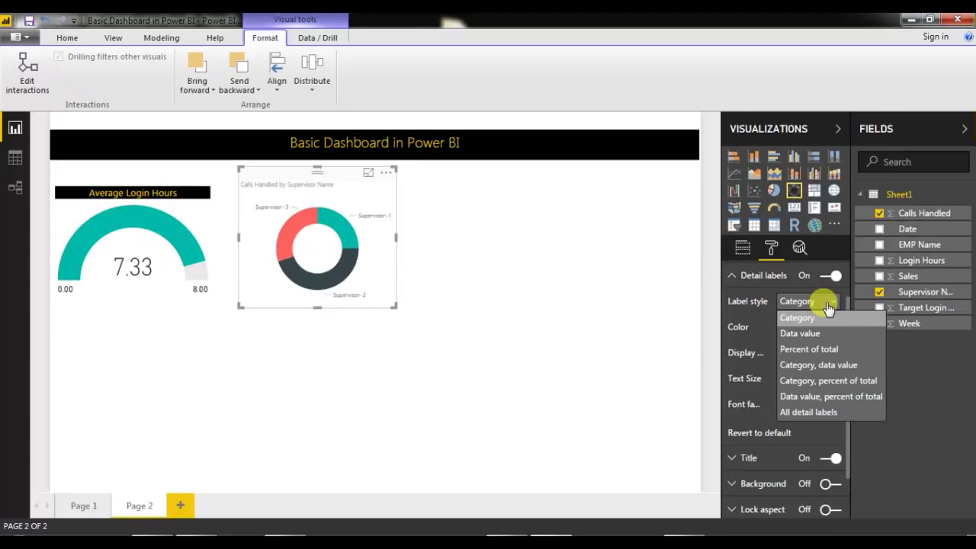
pyautogui.click(831, 381)
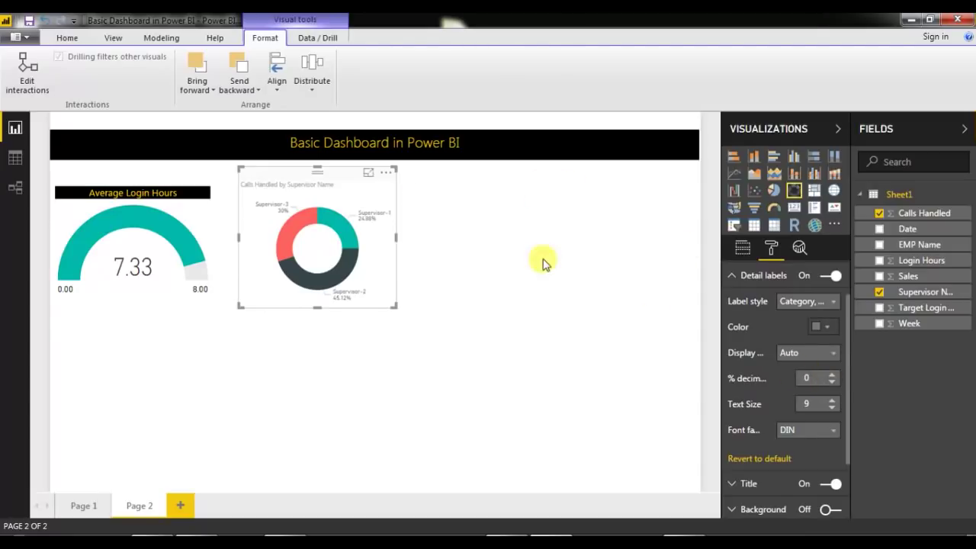
# - Try the Category, data value label style on the donut chart, and switch back to Category, percent of total
pyautogui.click(831, 305)
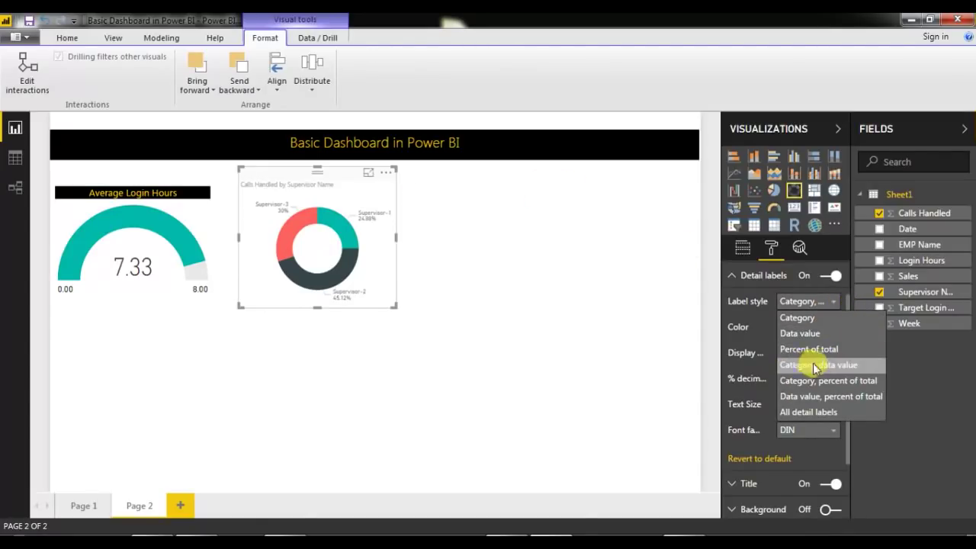
pyautogui.click(815, 366)
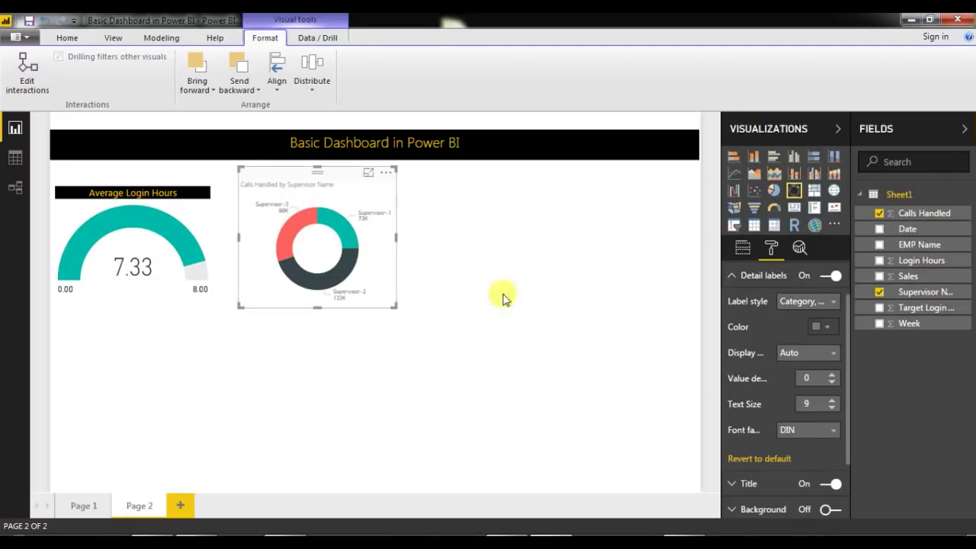
pyautogui.click(828, 303)
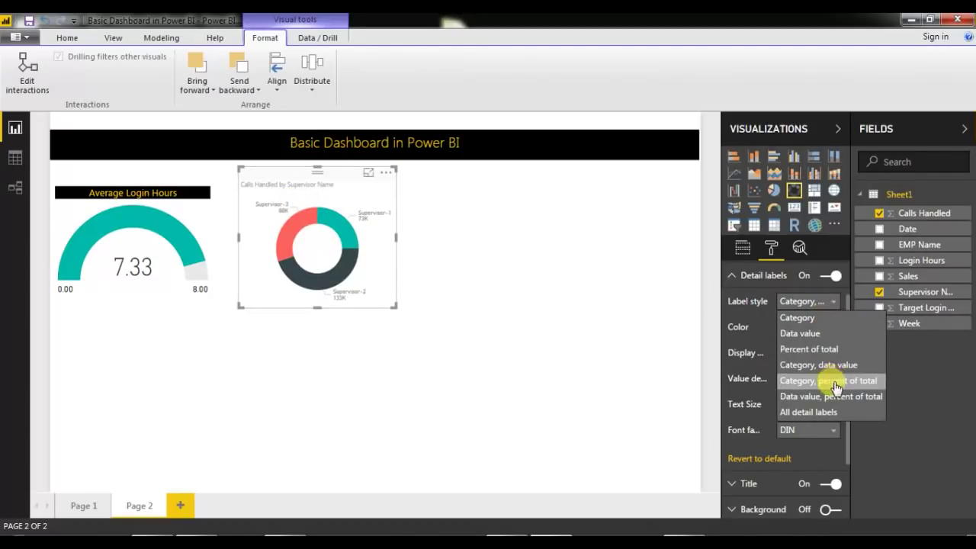
pyautogui.click(836, 387)
# - Format the donut chart's detail labels in black with text size 13
pyautogui.click(825, 327)
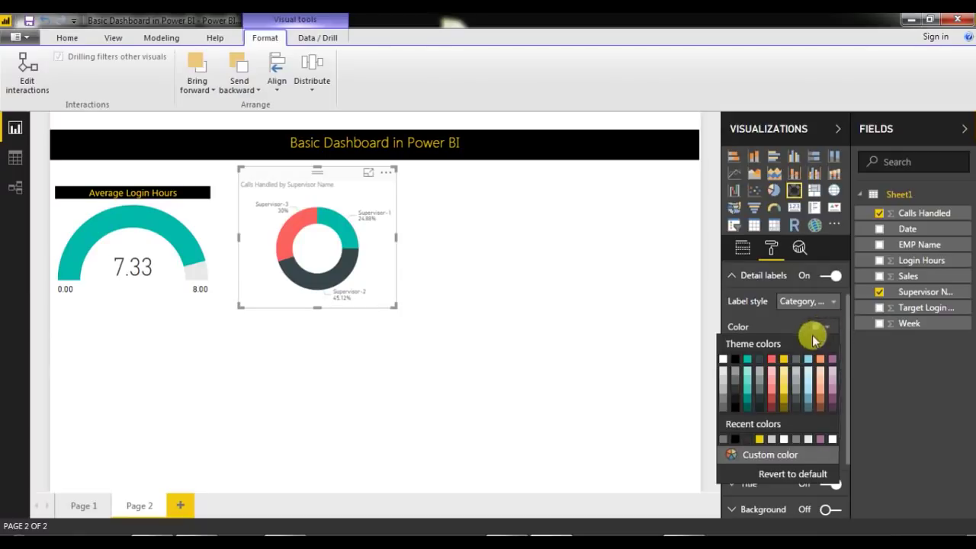
pyautogui.click(734, 367)
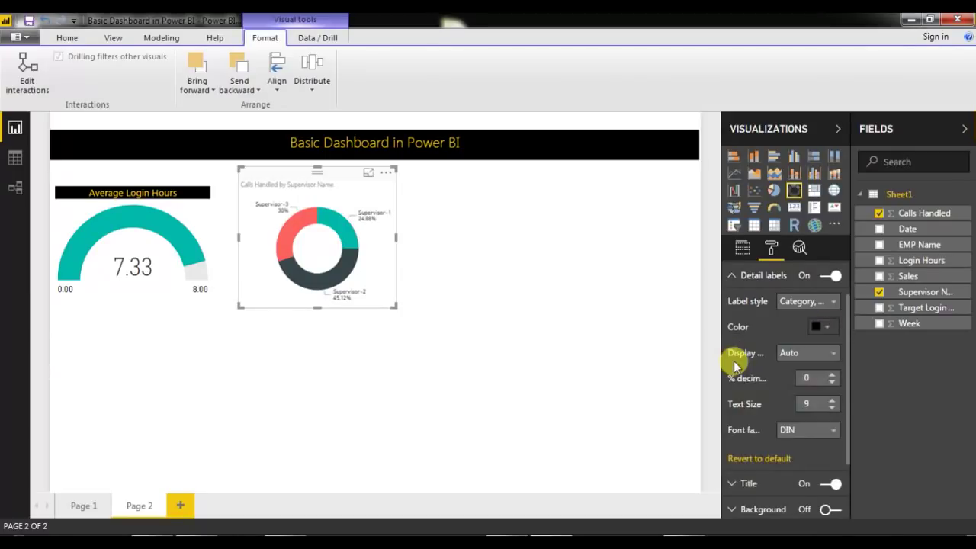
pyautogui.click(832, 400)
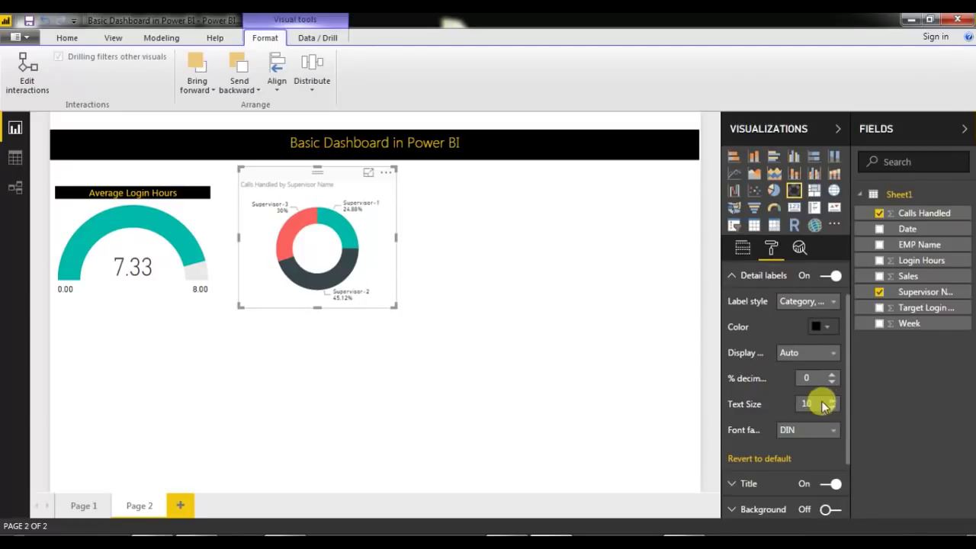
pyautogui.click(834, 400)
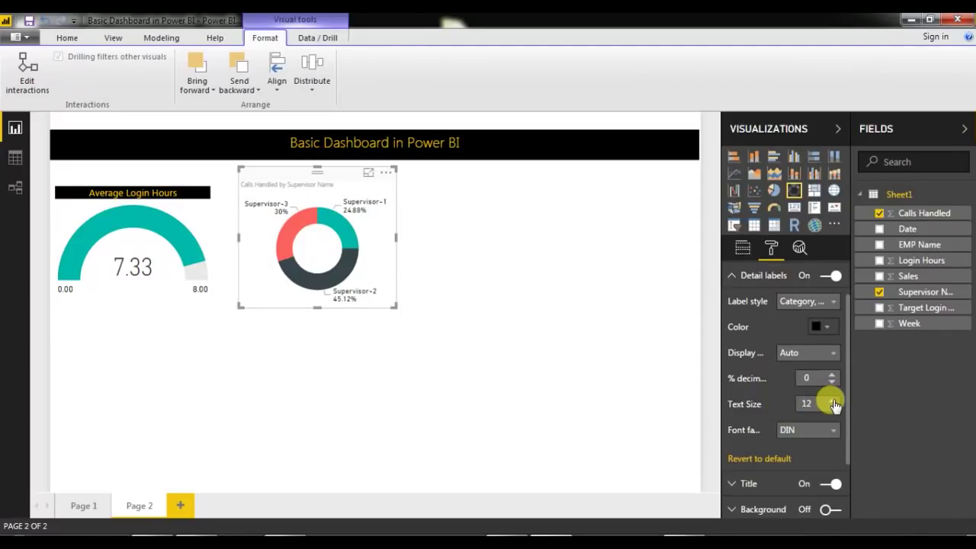
pyautogui.click(833, 401)
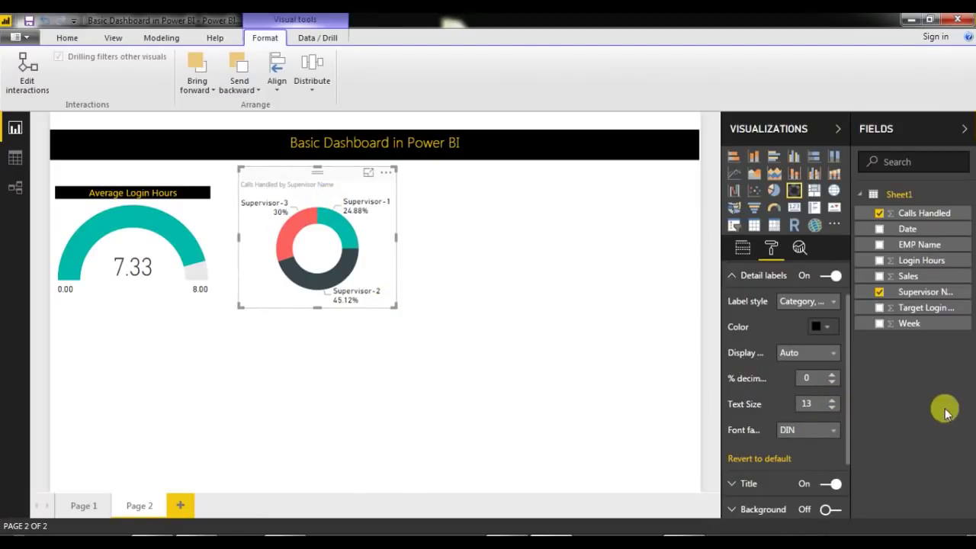
# - Open the title formatting settings of the donut chart
pyautogui.scroll(-2, 847, 381)
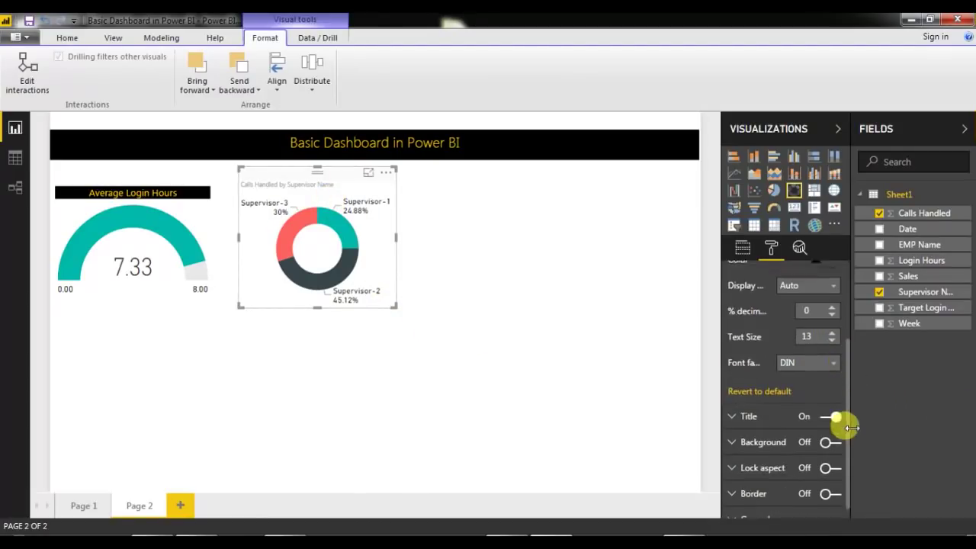
pyautogui.click(735, 407)
pyautogui.scroll(-3, 847, 404)
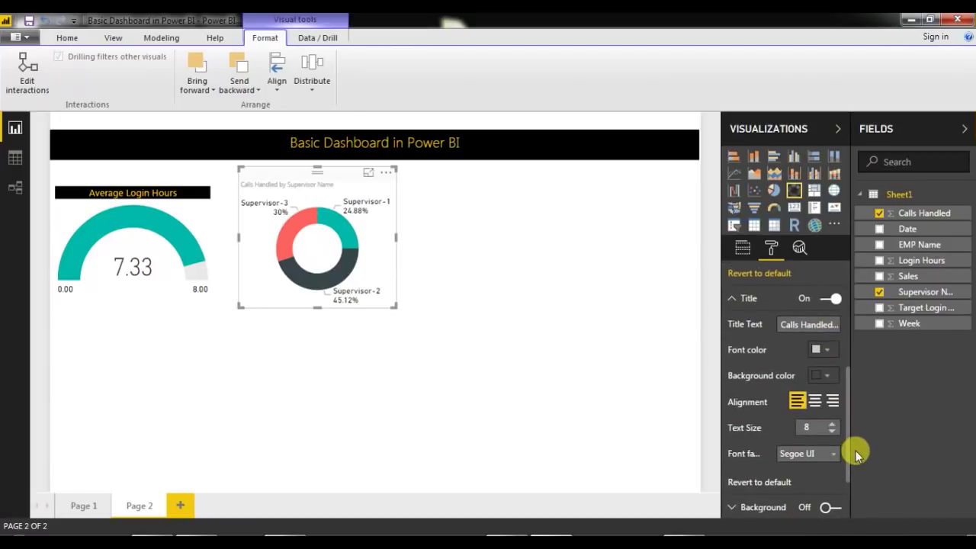
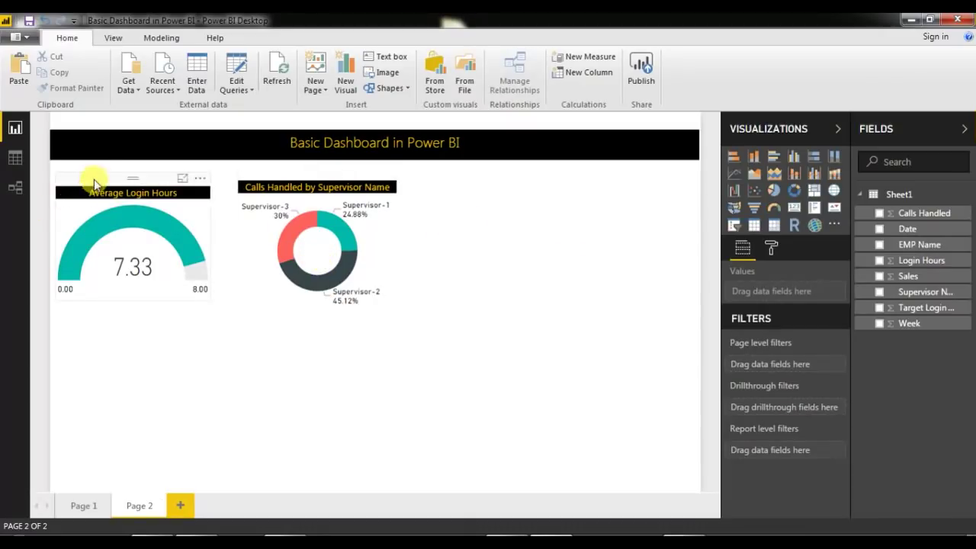
# - Move the gauge and the donut chart slightly up toward the heading banner, and enlarge the donut chart
pyautogui.moveTo(96, 174); pyautogui.dragTo(97, 168)
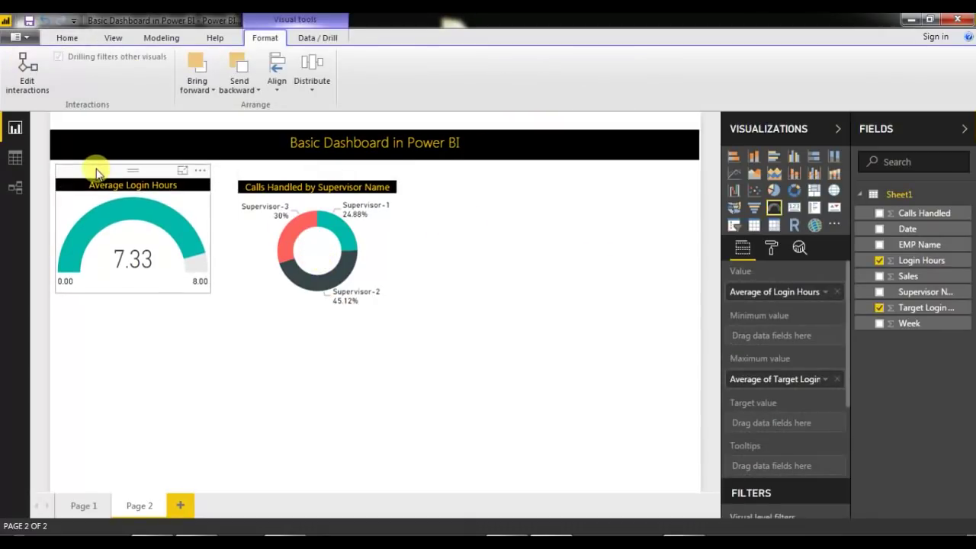
pyautogui.click(523, 221)
pyautogui.click(345, 174)
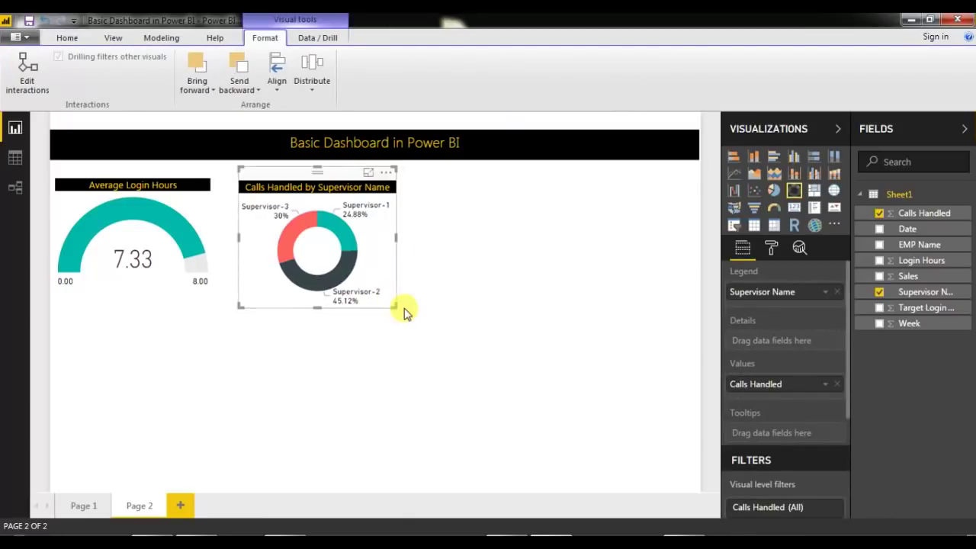
pyautogui.moveTo(396, 307); pyautogui.dragTo(429, 311)
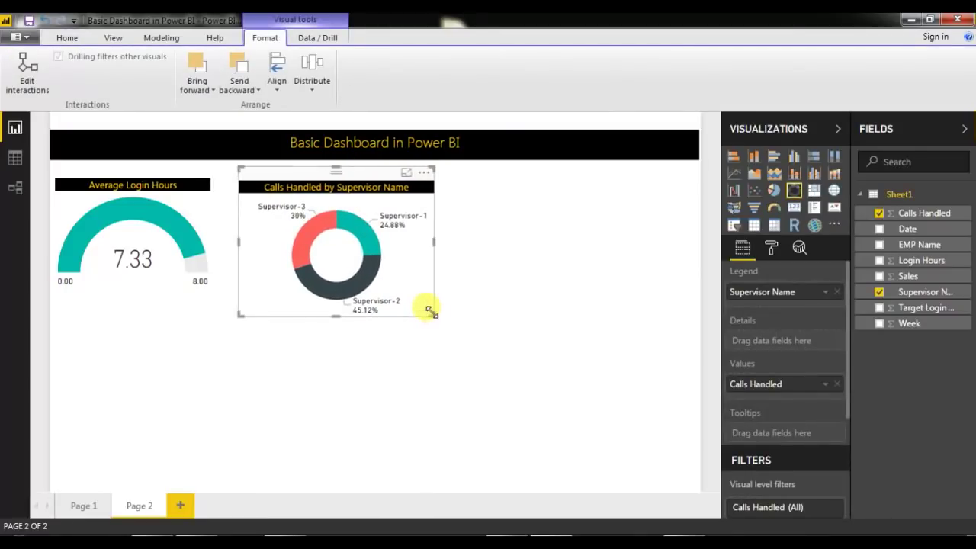
pyautogui.click(652, 288)
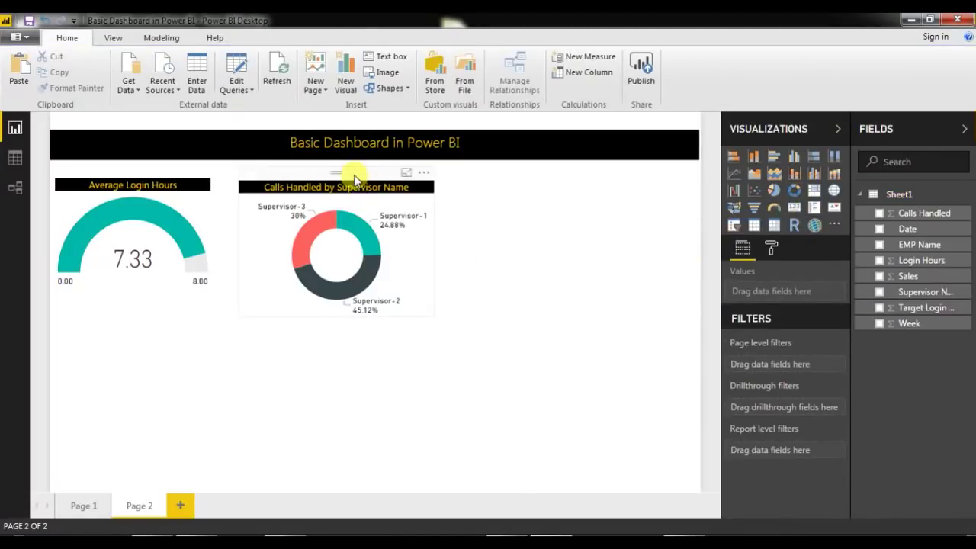
pyautogui.moveTo(355, 181); pyautogui.dragTo(353, 176)
pyautogui.click(549, 239)
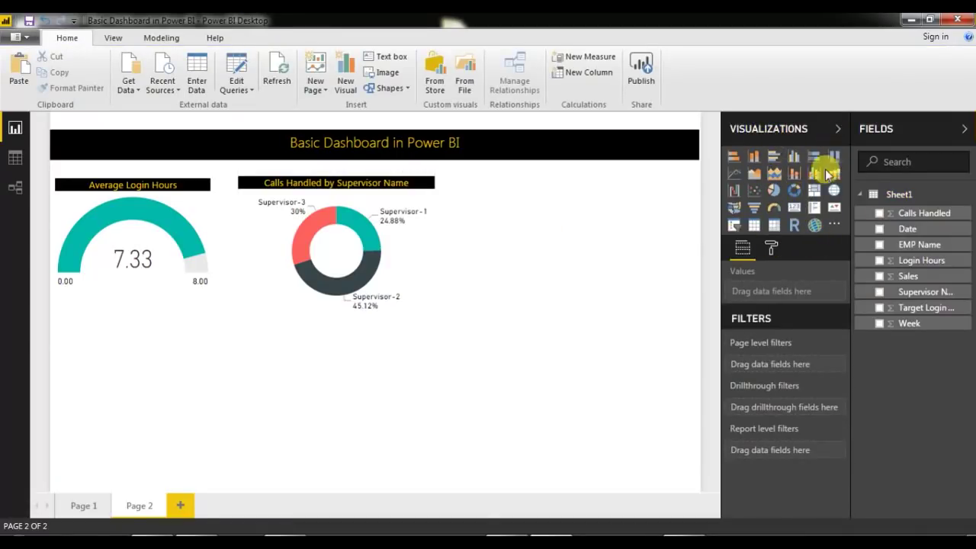
# - Add a card showing Calls Handled beside the donut chart and turn off its category label
pyautogui.click(793, 210)
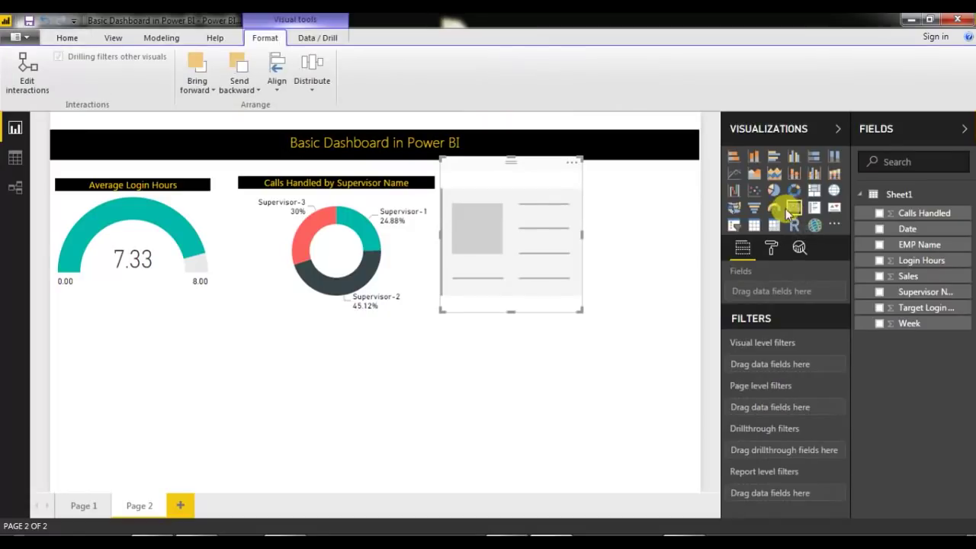
pyautogui.moveTo(529, 178); pyautogui.dragTo(537, 187)
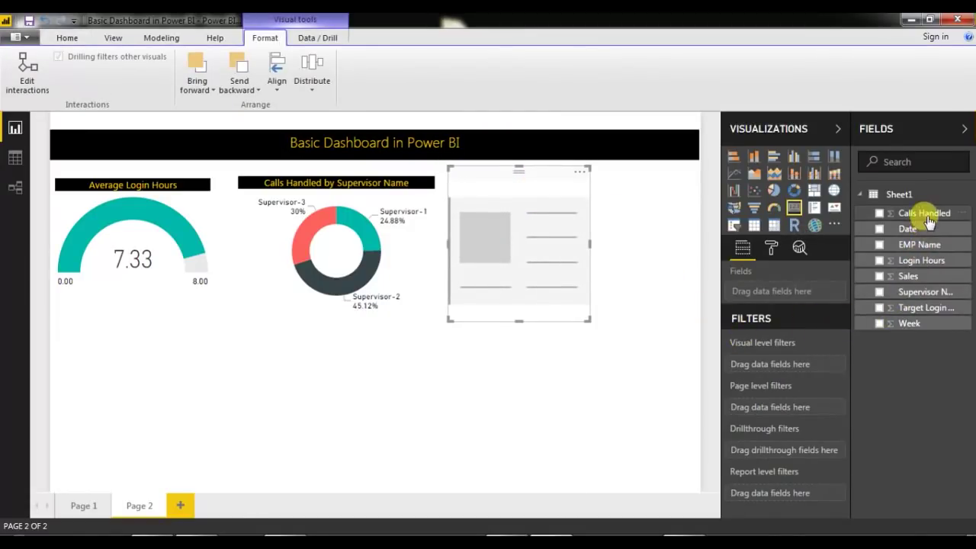
pyautogui.moveTo(926, 220); pyautogui.dragTo(782, 294)
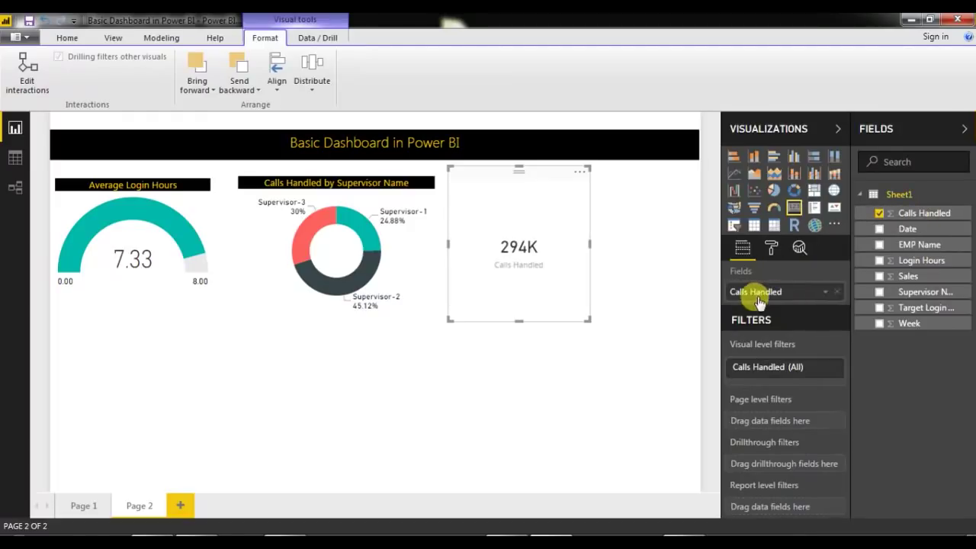
pyautogui.click(772, 248)
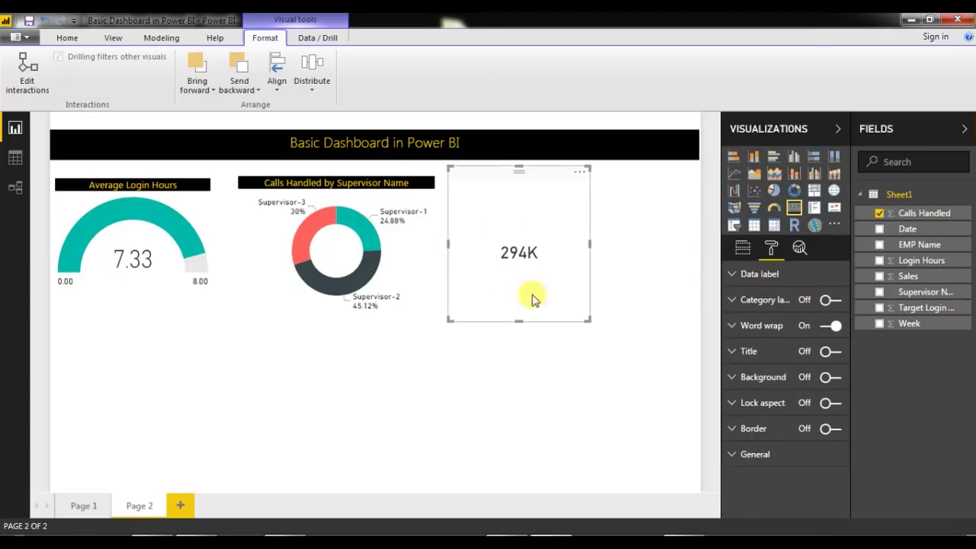
# - Shrink the Calls Handled card and place it in the center hole of the Calls Handled donut chart
pyautogui.moveTo(582, 314); pyautogui.dragTo(346, 238)
pyautogui.click(614, 275)
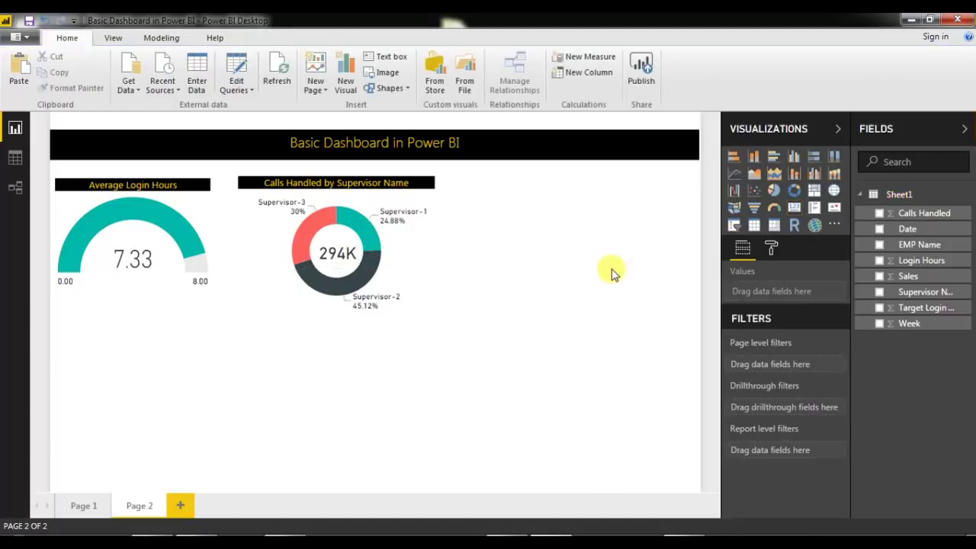
# - Test the cross-filtering of the card and gauge by selecting individual supervisor segments in the donut chart, and clear the selection
pyautogui.click(334, 219)
pyautogui.click(316, 273)
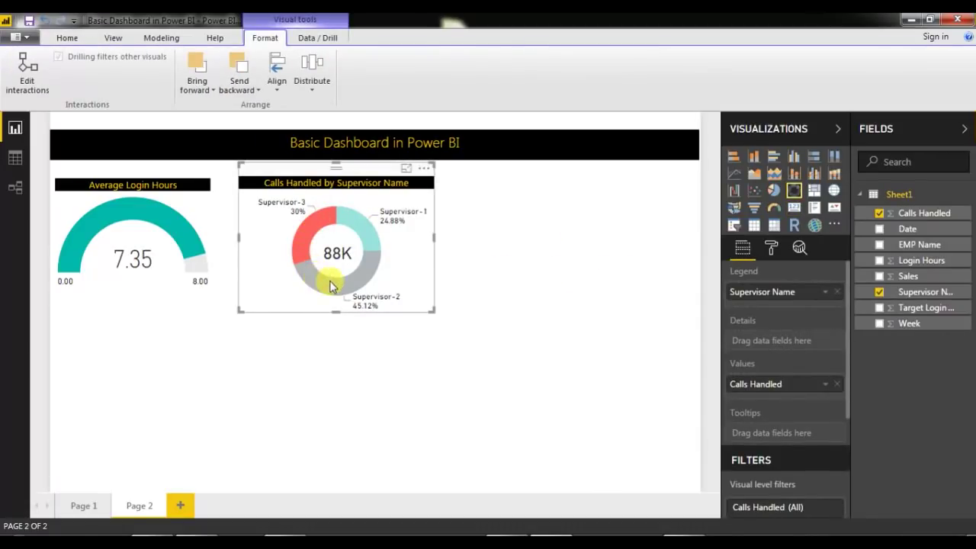
pyautogui.click(332, 286)
pyautogui.click(361, 222)
pyautogui.click(361, 222)
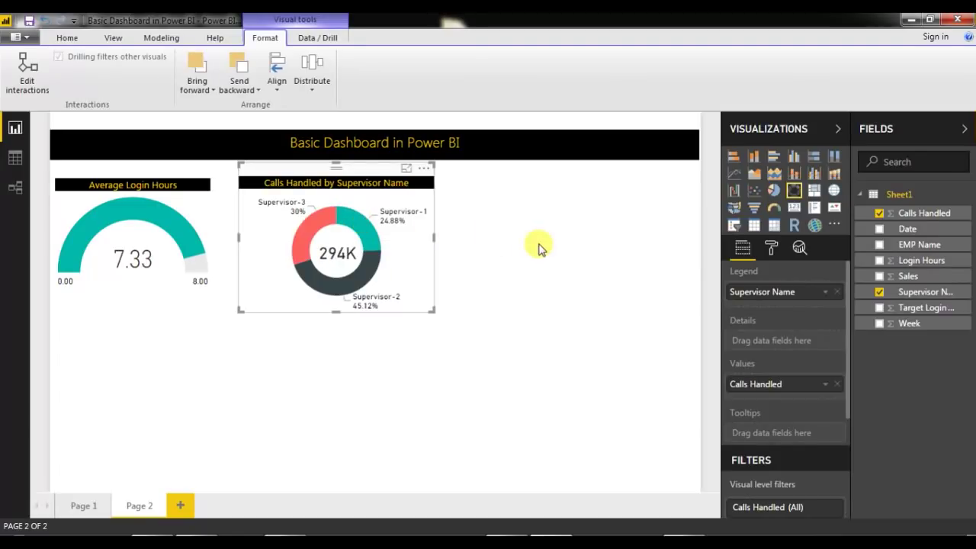
pyautogui.click(541, 245)
pyautogui.click(371, 171)
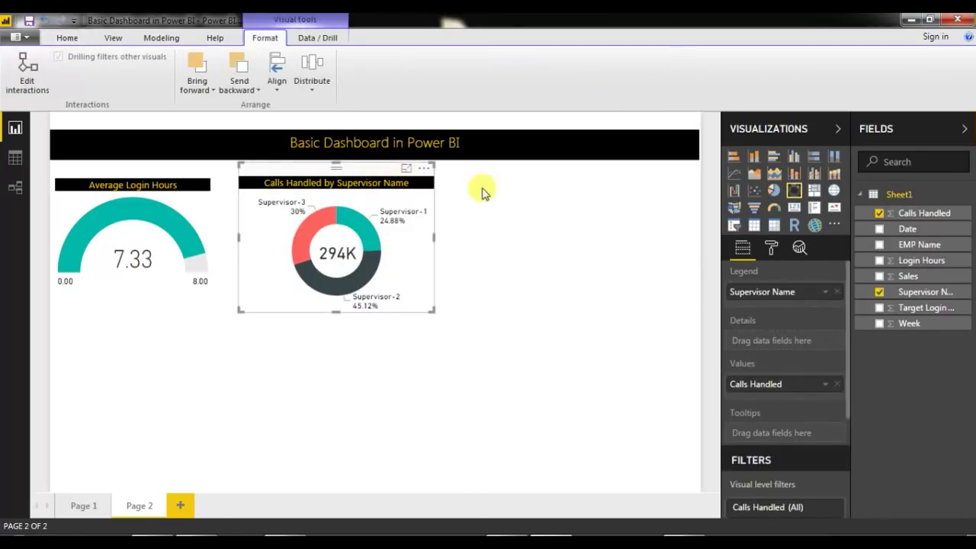
# - Duplicate the Calls Handled donut chart on Page 2 to the right of the original and replace the copy's value field with Sales
pyautogui.click(76, 507)
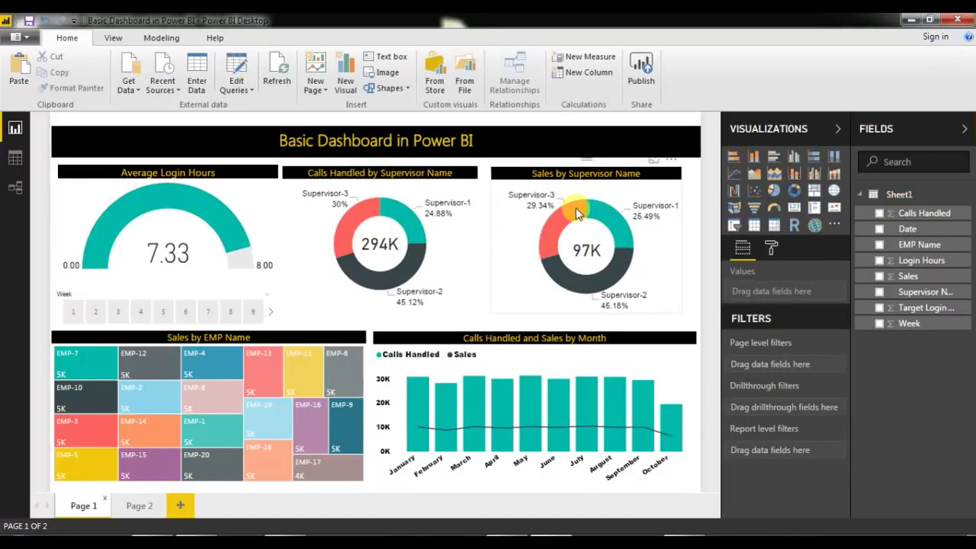
pyautogui.click(136, 510)
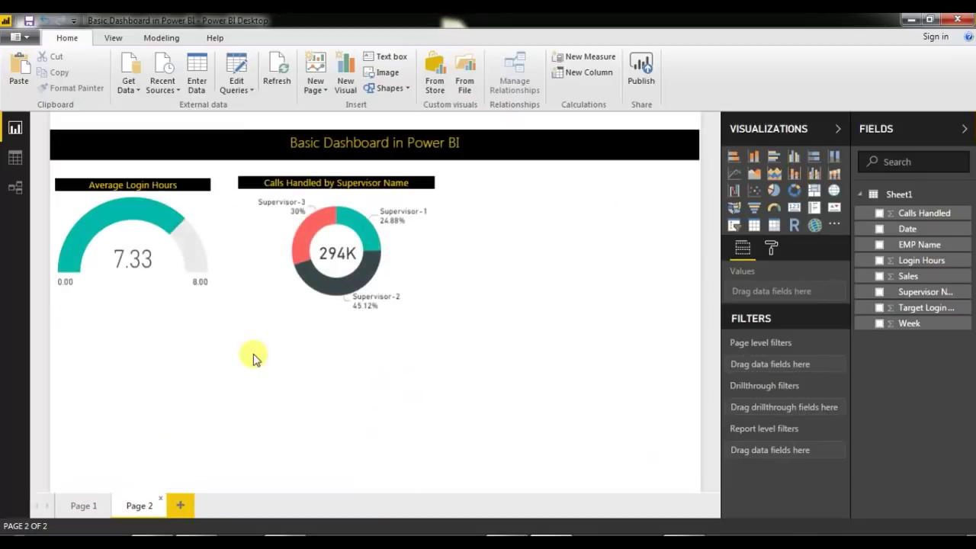
pyautogui.click(351, 173)
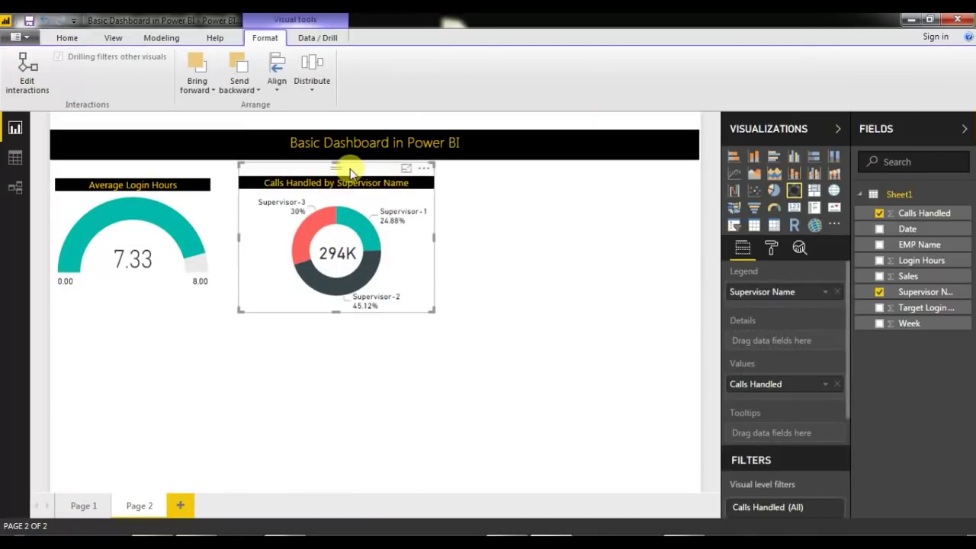
pyautogui.hotkey('ctrl', 'c')
pyautogui.click(481, 191)
pyautogui.hotkey('ctrl', 'v')
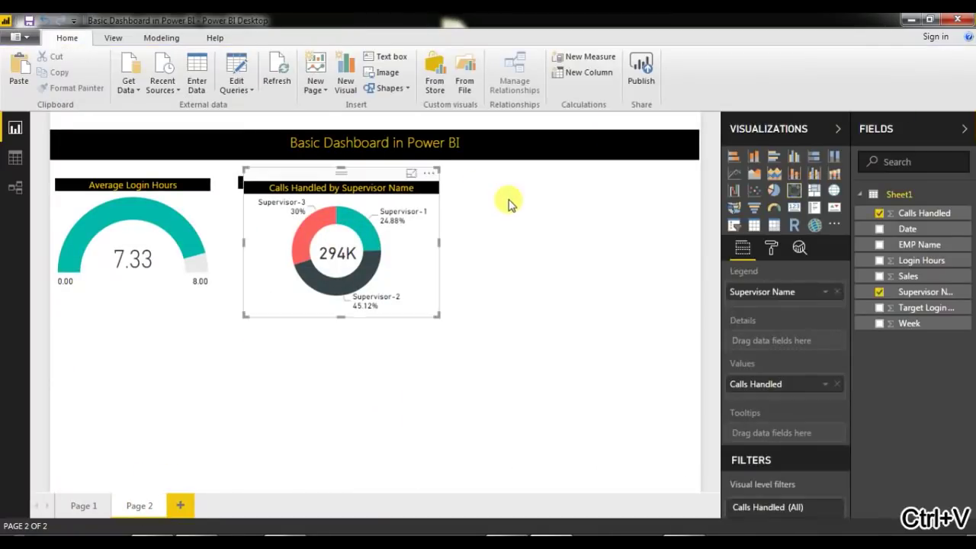
pyautogui.moveTo(397, 183); pyautogui.dragTo(608, 169)
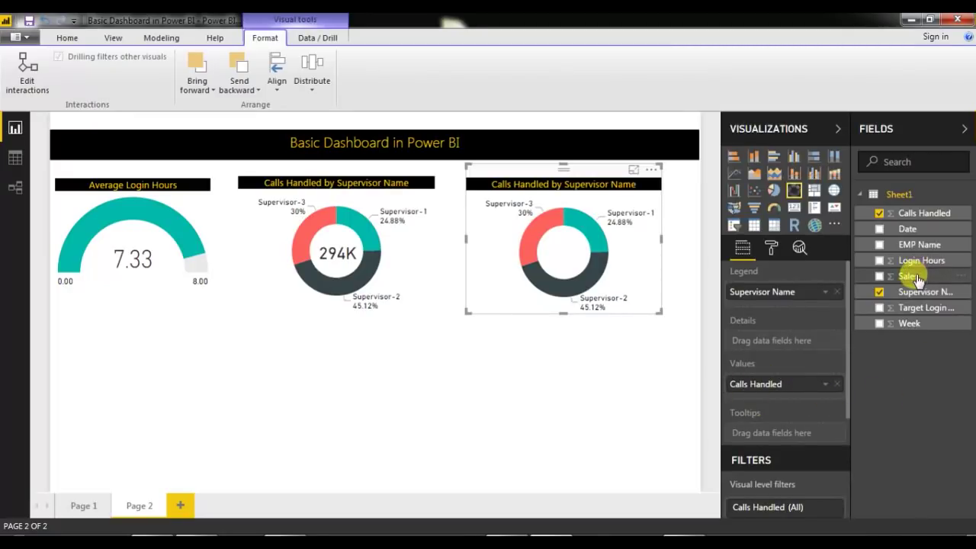
pyautogui.moveTo(914, 281); pyautogui.dragTo(797, 389)
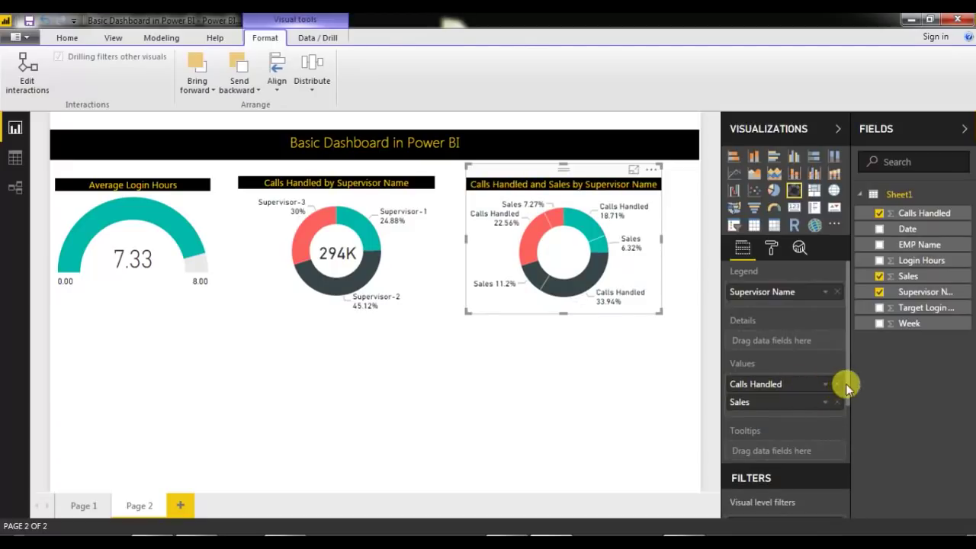
pyautogui.click(837, 384)
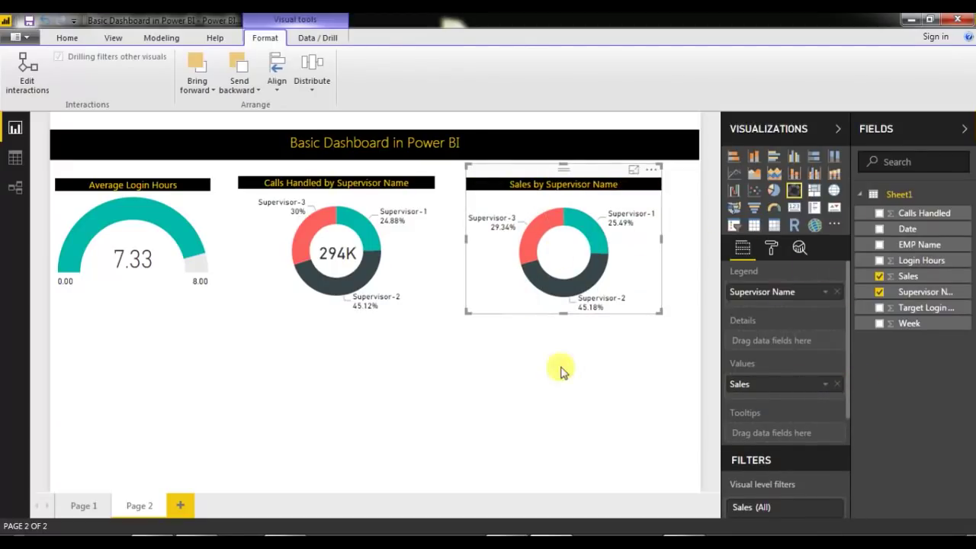
# - Duplicate the Calls Handled card into the center of the Sales donut chart and replace the copy's field with Sales
pyautogui.click(337, 246)
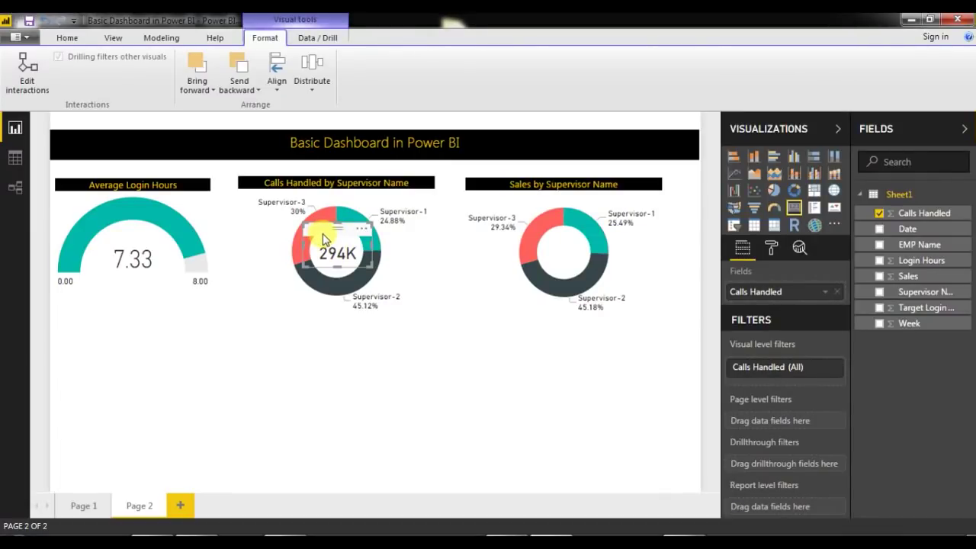
pyautogui.hotkey('ctrl', 'c')
pyautogui.click(432, 344)
pyautogui.hotkey('ctrl', 'v')
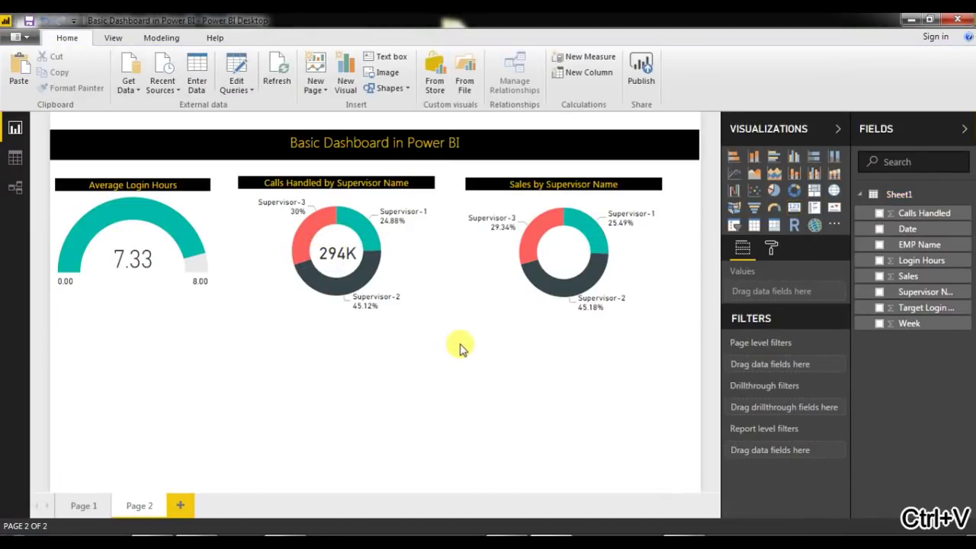
pyautogui.moveTo(354, 235); pyautogui.dragTo(575, 238)
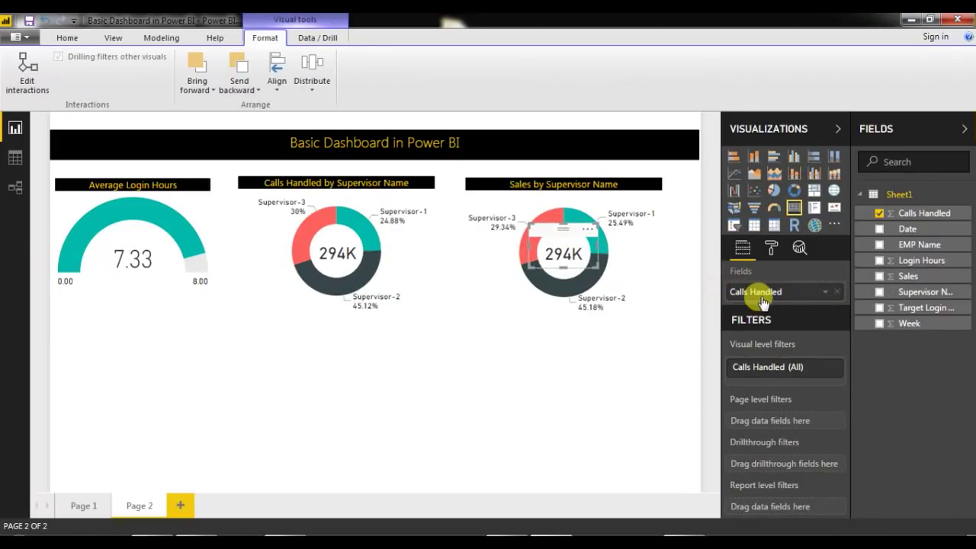
pyautogui.moveTo(907, 277); pyautogui.dragTo(819, 300)
pyautogui.click(624, 384)
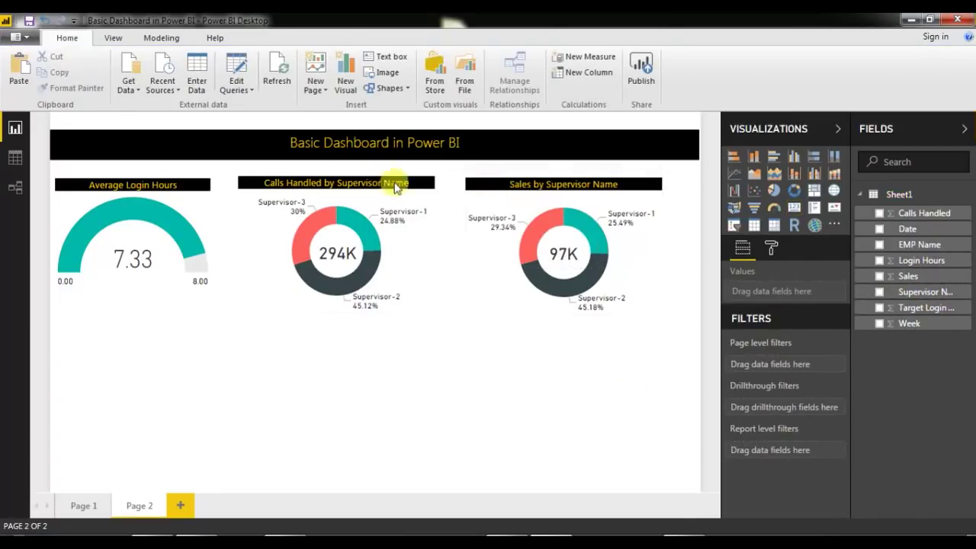
# - Compare the remaining visuals of the finished dashboard on Page 1 with Page 2, including the monthly chart and the Week slicer
pyautogui.click(109, 500)
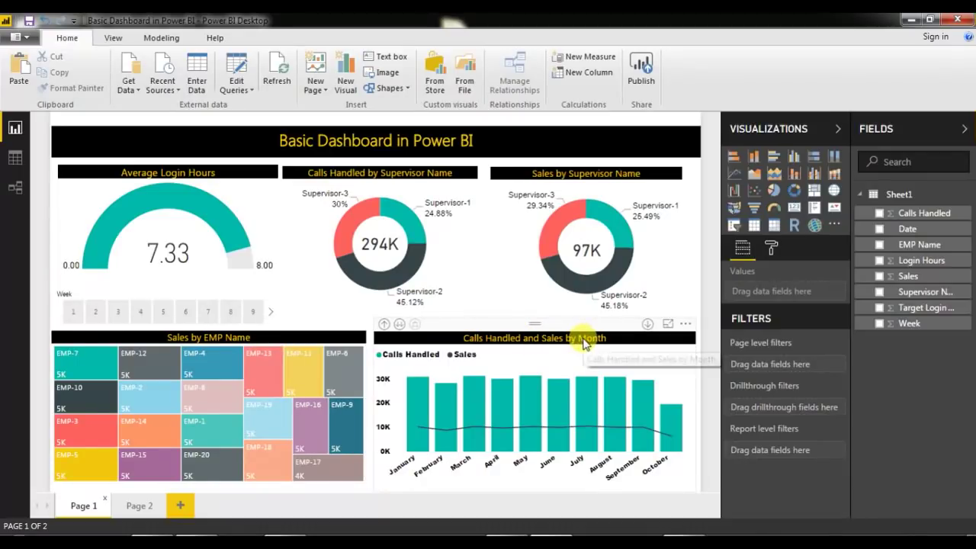
pyautogui.click(140, 506)
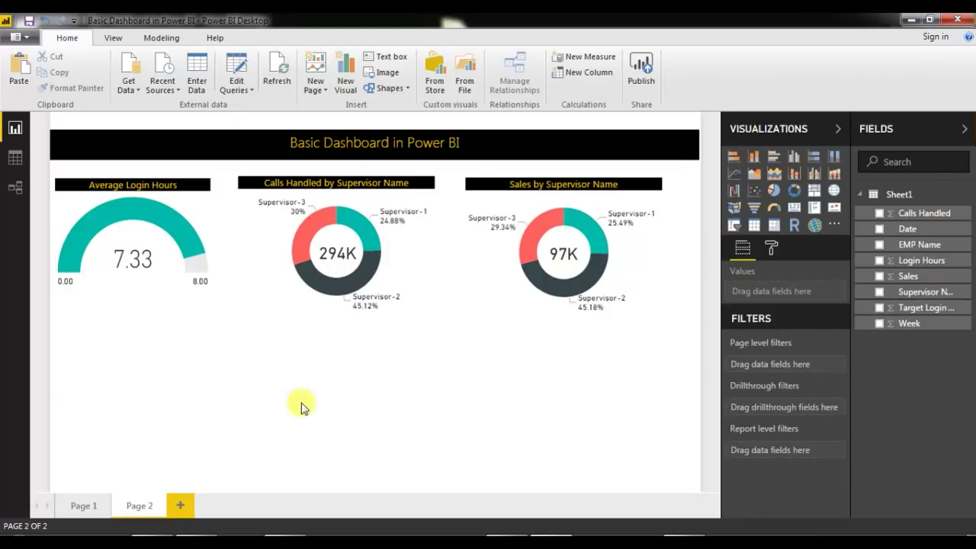
pyautogui.click(83, 506)
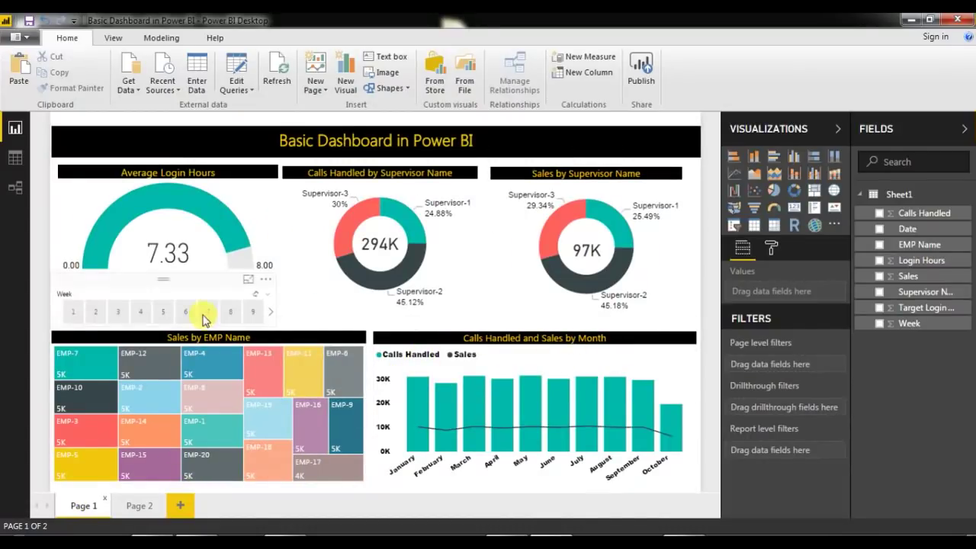
pyautogui.click(138, 507)
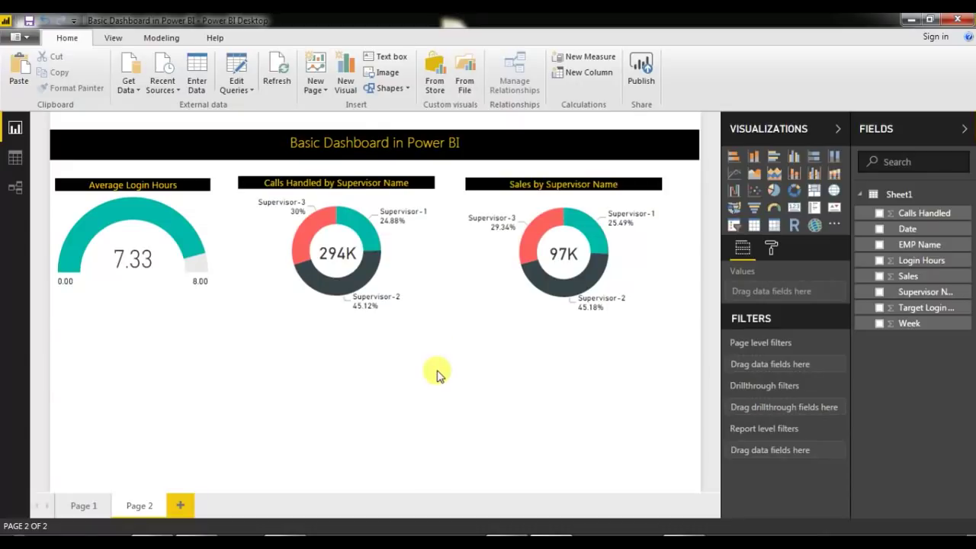